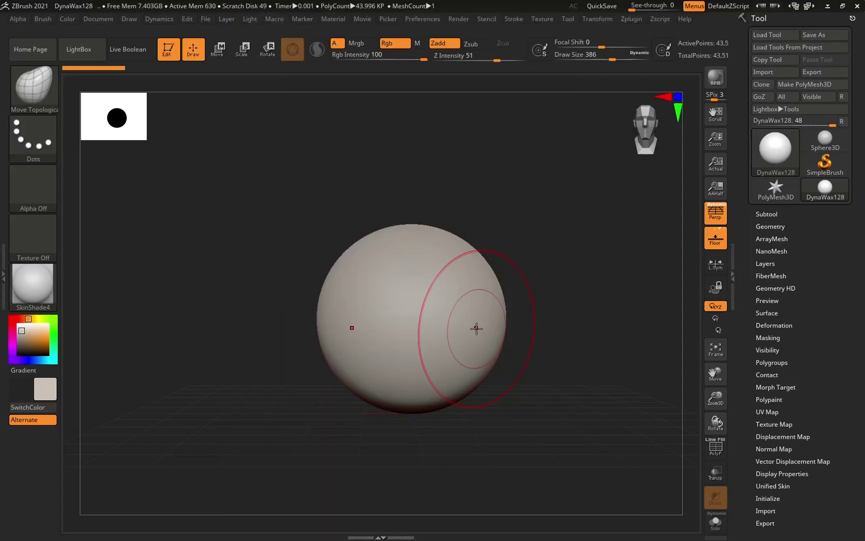
# - Pull the underside of the sphere down with Move Topological to form a tapered chin
pyautogui.keyDown('alt'); pyautogui.moveTo(545, 305); pyautogui.dragTo(538, 316); pyautogui.keyUp('alt')
pyautogui.press('space')
pyautogui.moveTo(418, 271); pyautogui.dragTo(473, 271)
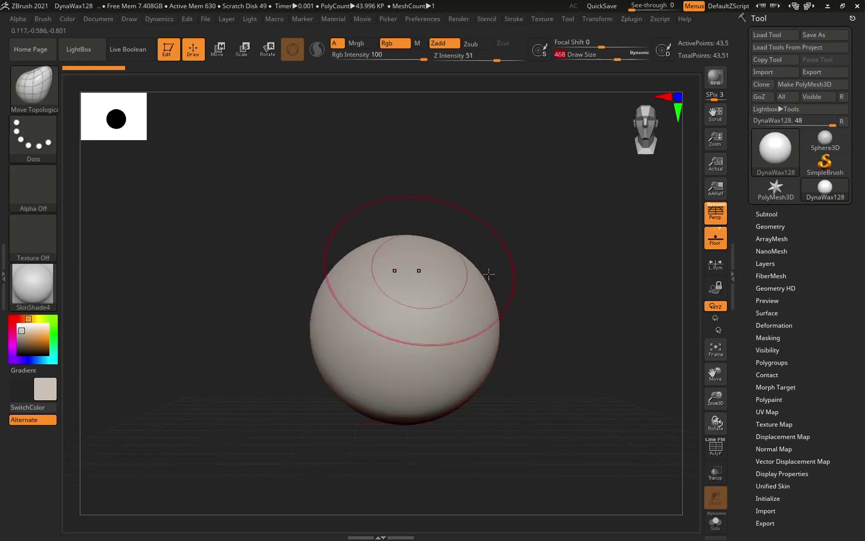
pyautogui.keyDown('alt'); pyautogui.moveTo(515, 314); pyautogui.dragTo(526, 290); pyautogui.keyUp('alt')
pyautogui.press('space')
pyautogui.moveTo(437, 341); pyautogui.dragTo(426, 342)
pyautogui.moveTo(426, 377); pyautogui.dragTo(429, 441)
pyautogui.keyDown('shift'); pyautogui.moveTo(452, 270); pyautogui.dragTo(455, 389); pyautogui.keyUp('shift')
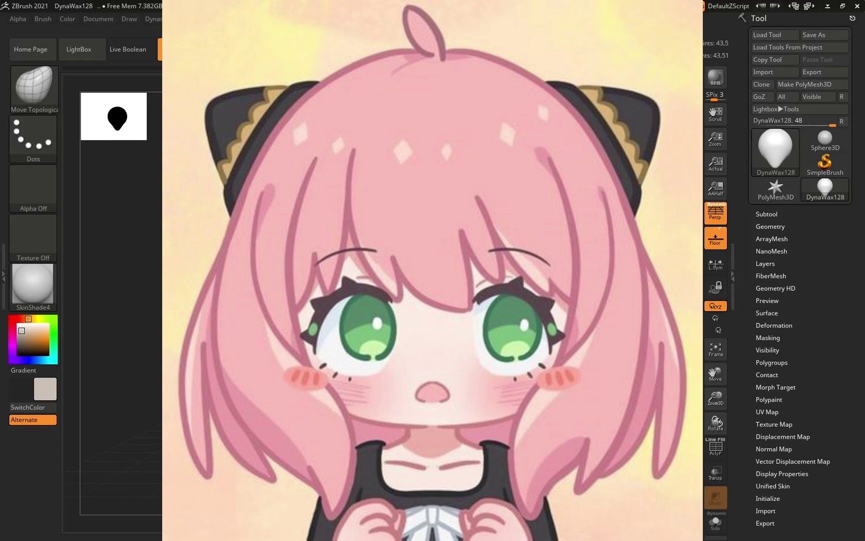
# - Try pushing the side of the head inward at draw size 576 and undo the strokes back to the plain sphere
pyautogui.press('space')
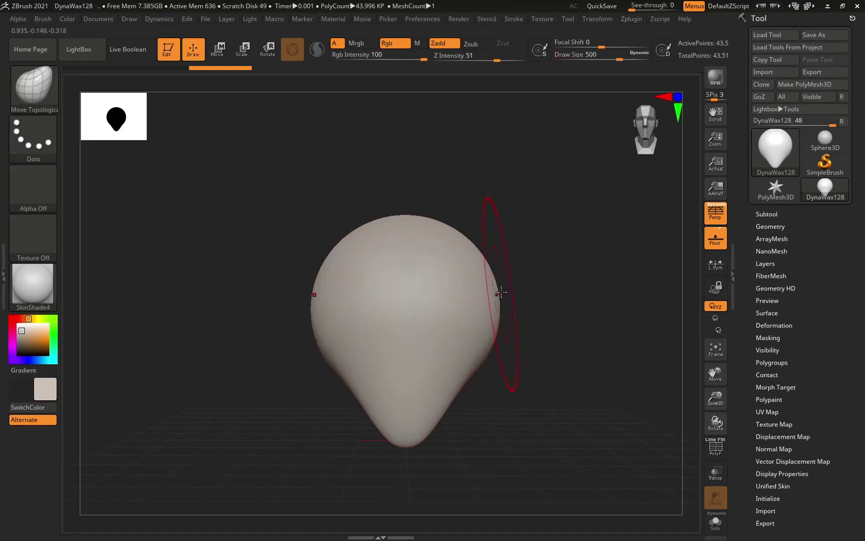
pyautogui.press('space')
pyautogui.moveTo(508, 309); pyautogui.dragTo(477, 318)
pyautogui.hotkey('ctrl', 'z')
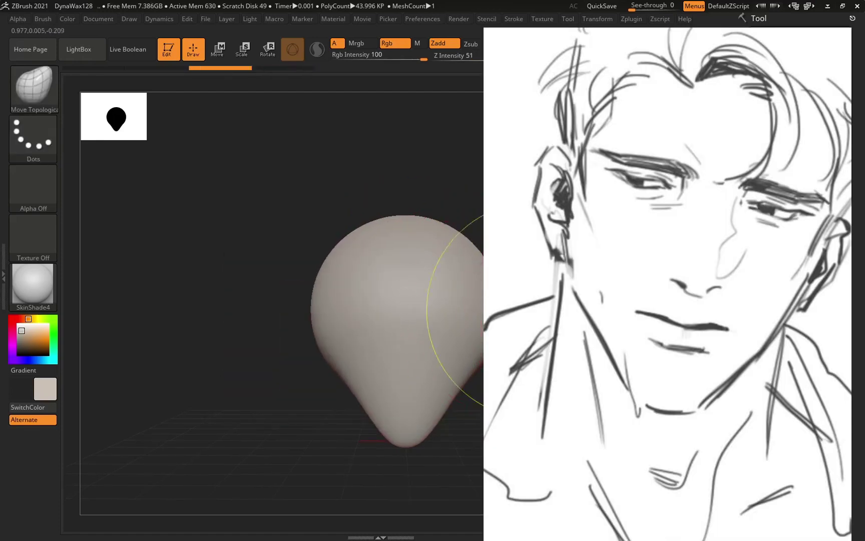
pyautogui.hotkey('ctrl', 'z')
pyautogui.hotkey('ctrl', 'z')
pyautogui.hotkey('ctrl', 'z')
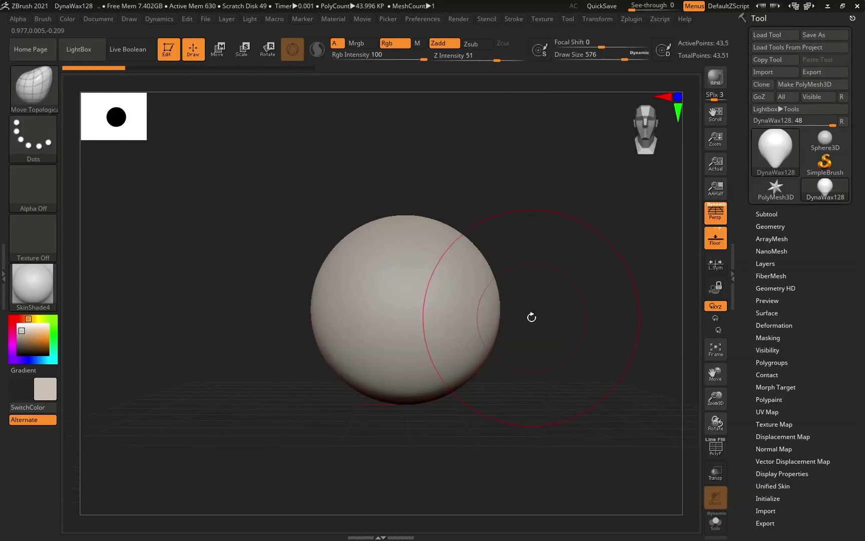
# - Try reshaping the restored chin at draw size 415 and undo the strokes back to the plain sphere
pyautogui.hotkey('ctrl', 'shift', 'z')
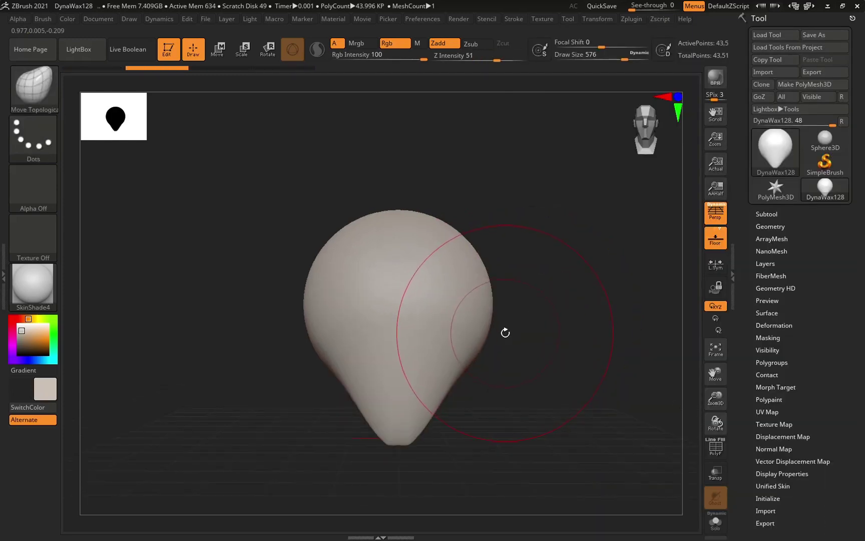
pyautogui.press('space')
pyautogui.moveTo(432, 331); pyautogui.dragTo(421, 346)
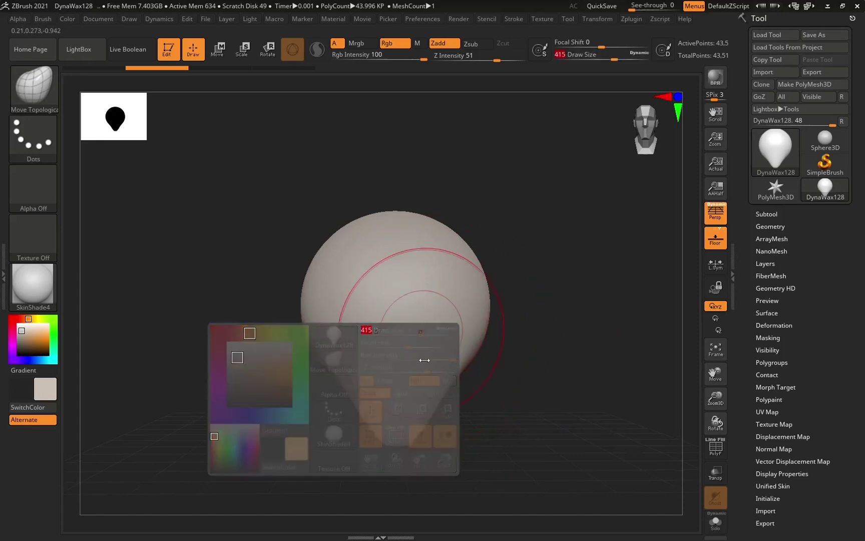
pyautogui.press('shift')
pyautogui.keyDown('shift'); pyautogui.moveTo(407, 413); pyautogui.dragTo(421, 411); pyautogui.keyUp('shift')
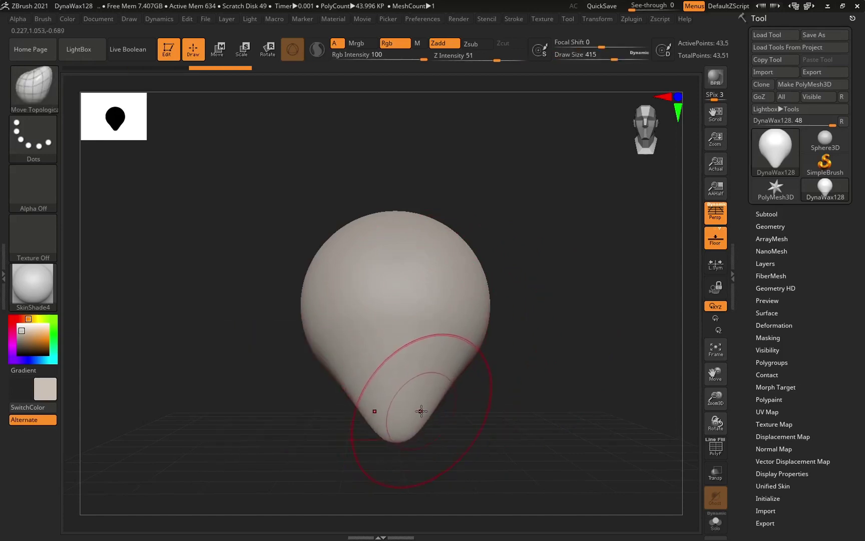
pyautogui.hotkey('ctrl', 'z')
pyautogui.hotkey('ctrl', 'z')
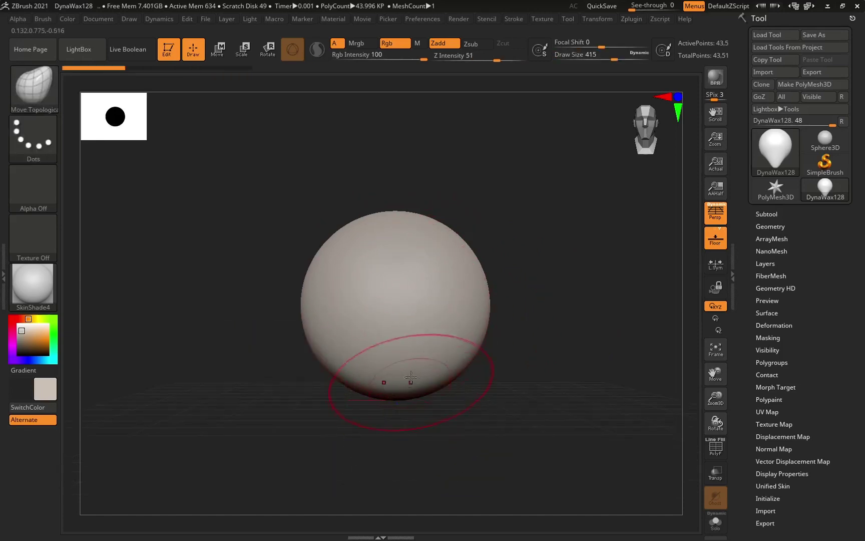
# - Pull the sphere's lower front down with Move Topological at draw size 262 to form a tapered, smoothed chin
pyautogui.click(41, 98)
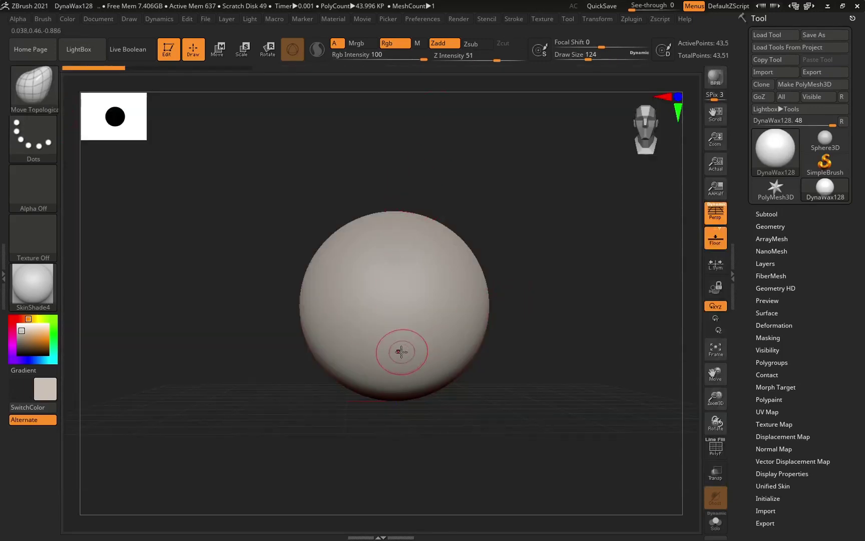
pyautogui.press('space')
pyautogui.moveTo(412, 373); pyautogui.dragTo(407, 433)
pyautogui.press('shift')
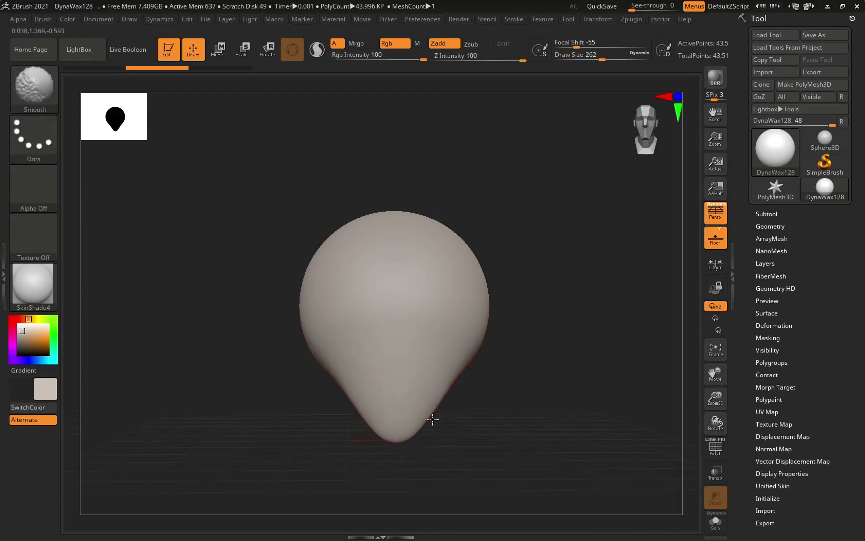
# - Flatten both sides of the head symmetrically with the Clay brush at draw size 567
pyautogui.press('space')
pyautogui.moveTo(435, 310); pyautogui.dragTo(449, 310)
pyautogui.moveTo(503, 319)
pyautogui.mouseDown()
pyautogui.moveTo(573, 331)
pyautogui.moveTo(531, 340)
pyautogui.mouseUp()
pyautogui.click(34, 86)
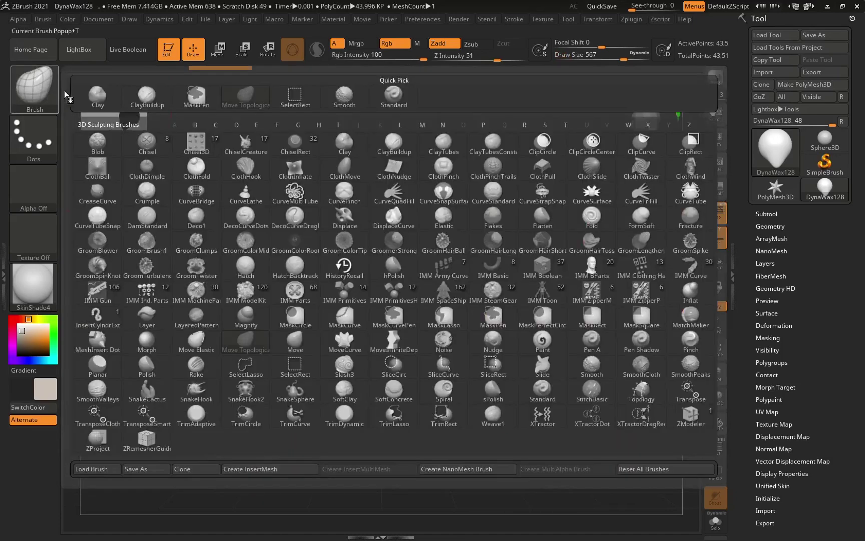
pyautogui.click(116, 98)
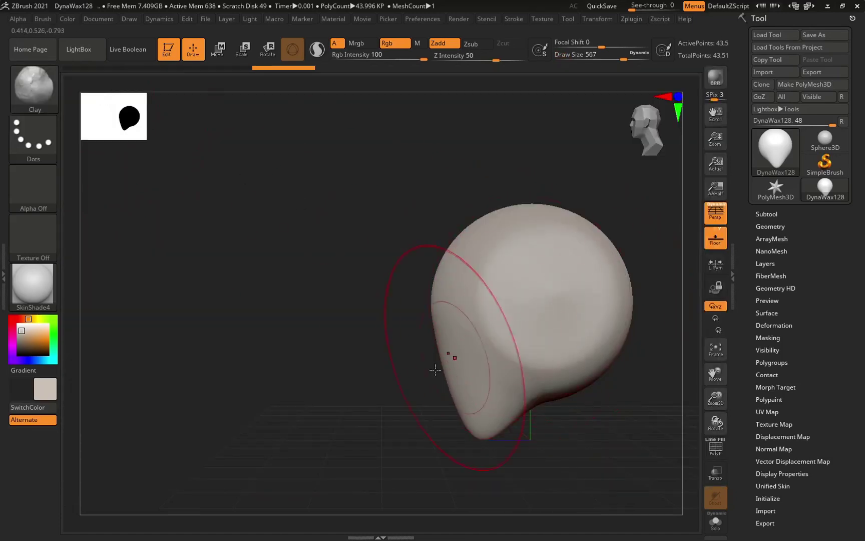
pyautogui.moveTo(471, 347); pyautogui.dragTo(523, 334, button='right')
pyautogui.keyDown('alt'); pyautogui.moveTo(639, 291); pyautogui.dragTo(489, 326, button='right'); pyautogui.keyUp('alt')
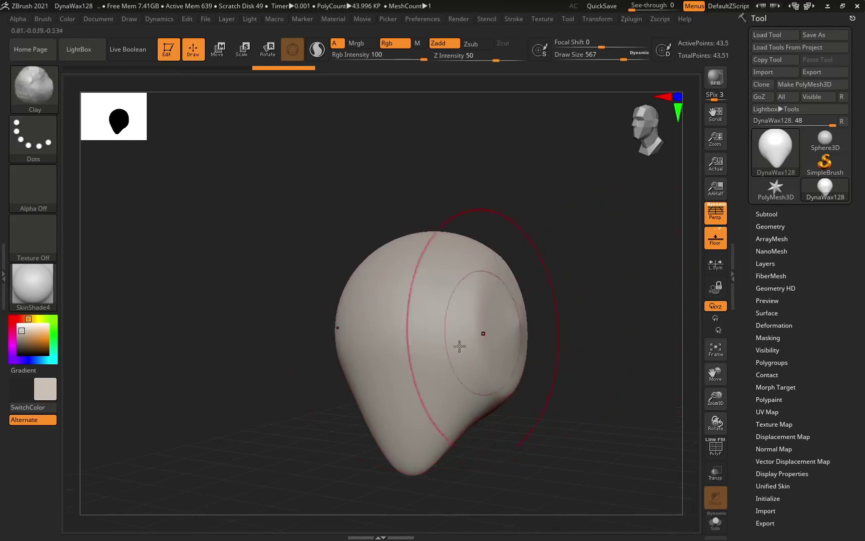
pyautogui.moveTo(558, 295)
pyautogui.mouseDown()
pyautogui.moveTo(448, 293)
pyautogui.moveTo(450, 315)
pyautogui.moveTo(420, 328)
pyautogui.moveTo(427, 357)
pyautogui.mouseUp()
# - Shape a small nose bump at the centre of the dark guide line with Move Topological at draw size 112
pyautogui.press('space')
pyautogui.press('space')
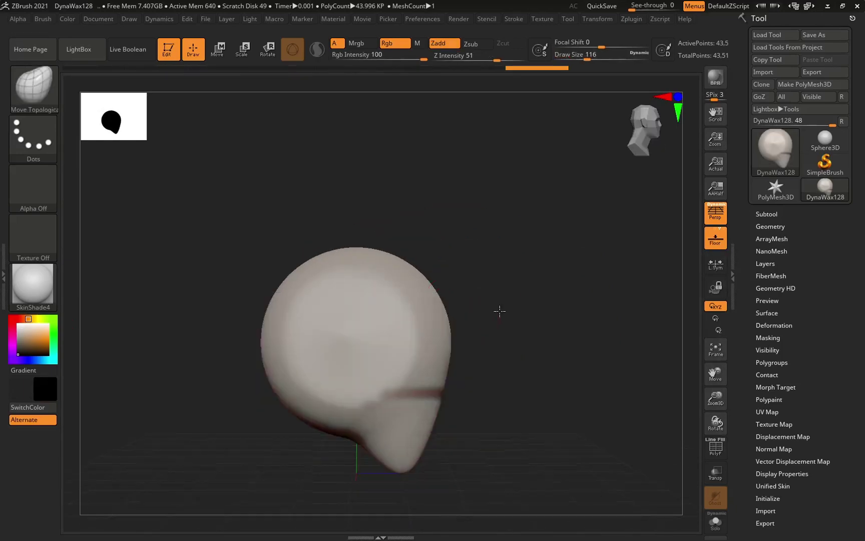
pyautogui.moveTo(498, 311)
pyautogui.keyDown('shift'); pyautogui.mouseDown()
pyautogui.moveTo(436, 344)
pyautogui.moveTo(454, 360)
pyautogui.moveTo(392, 363)
pyautogui.moveTo(403, 388)
pyautogui.moveTo(400, 382)
pyautogui.mouseUp(); pyautogui.keyUp('shift')
pyautogui.press('space')
pyautogui.keyDown('shift'); pyautogui.moveTo(441, 380); pyautogui.dragTo(393, 395); pyautogui.keyUp('shift')
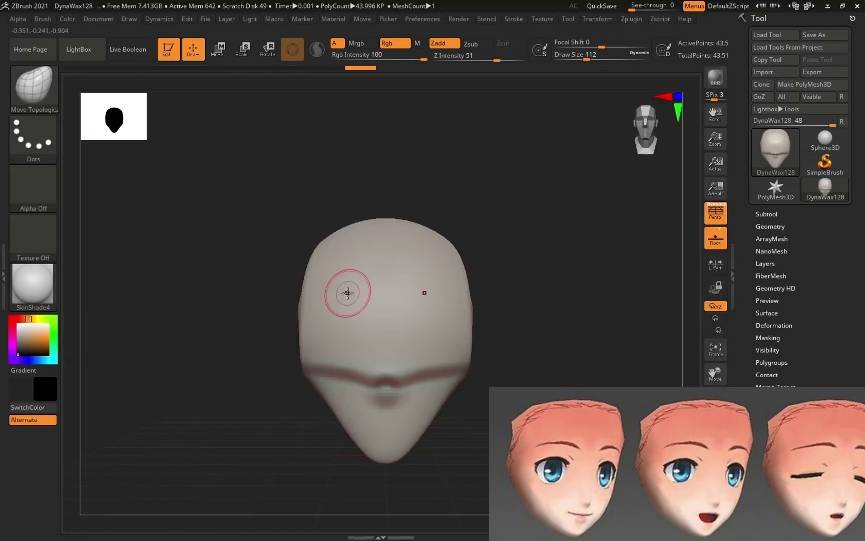
# - Sample the head's light beige colour and fill the whole object with it to cover the dark guide lines
pyautogui.press('c')
pyautogui.click(68, 20)
pyautogui.click(96, 239)
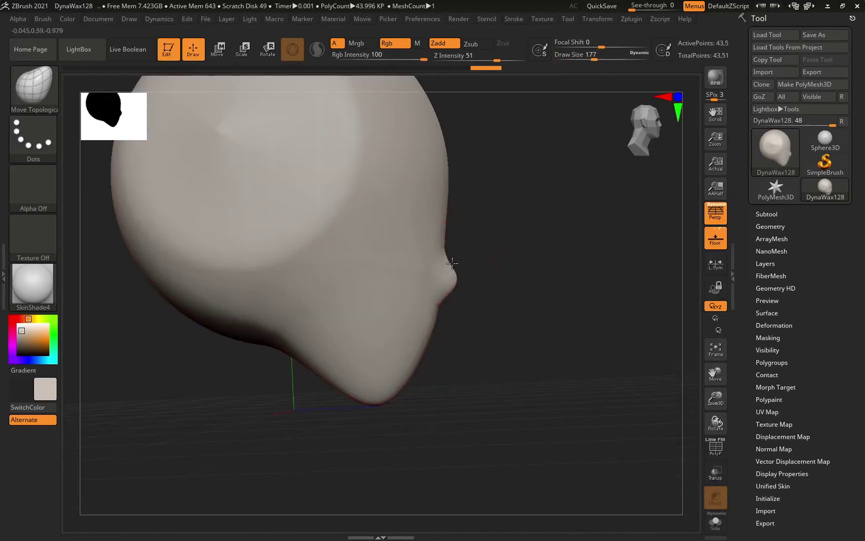
# - Build the face profile with Move Topological at draw size 217, pulling the nose, mouth area and chin forward
pyautogui.moveTo(452, 263)
pyautogui.mouseDown()
pyautogui.moveTo(471, 263)
pyautogui.moveTo(453, 271)
pyautogui.moveTo(454, 323)
pyautogui.mouseUp()
pyautogui.press('space')
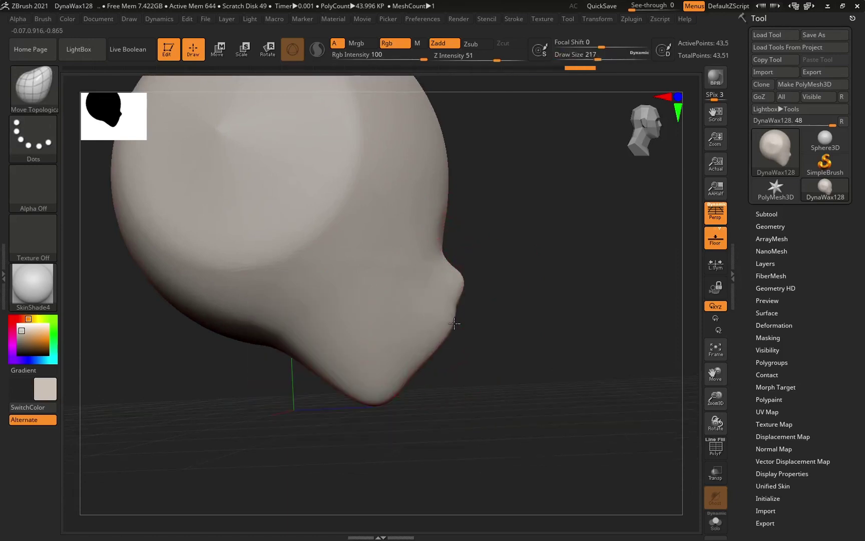
pyautogui.moveTo(423, 357); pyautogui.dragTo(435, 359)
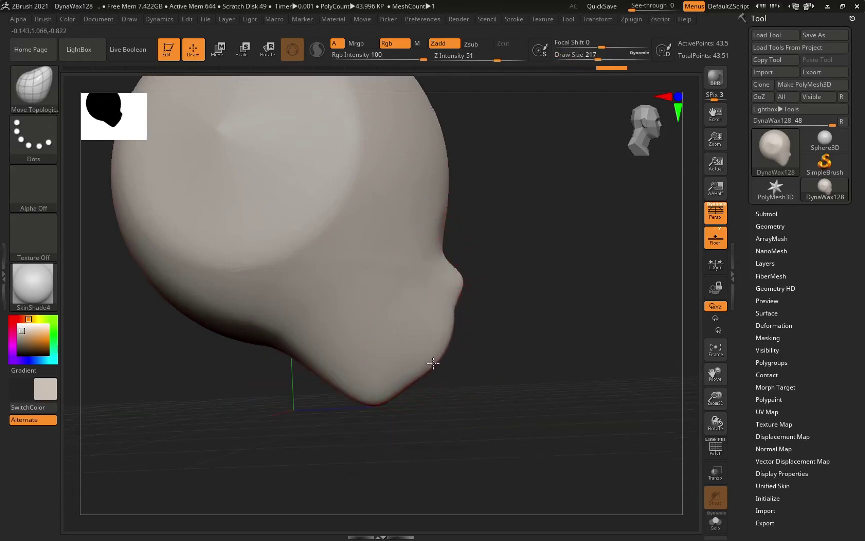
pyautogui.moveTo(400, 393); pyautogui.dragTo(422, 404)
pyautogui.press('space')
pyautogui.moveTo(463, 284)
pyautogui.mouseDown()
pyautogui.moveTo(450, 286)
pyautogui.moveTo(453, 296)
pyautogui.mouseUp()
pyautogui.moveTo(473, 311)
pyautogui.mouseDown(button='right')
pyautogui.moveTo(485, 303)
pyautogui.moveTo(498, 315)
pyautogui.mouseUp(button='right')
pyautogui.moveTo(502, 275)
pyautogui.keyDown('ctrl'); pyautogui.mouseDown(button='right')
pyautogui.moveTo(574, 272)
pyautogui.moveTo(547, 314)
pyautogui.moveTo(482, 334)
pyautogui.mouseUp(button='right'); pyautogui.keyUp('ctrl')
pyautogui.press('space')
pyautogui.moveTo(460, 285); pyautogui.dragTo(450, 285)
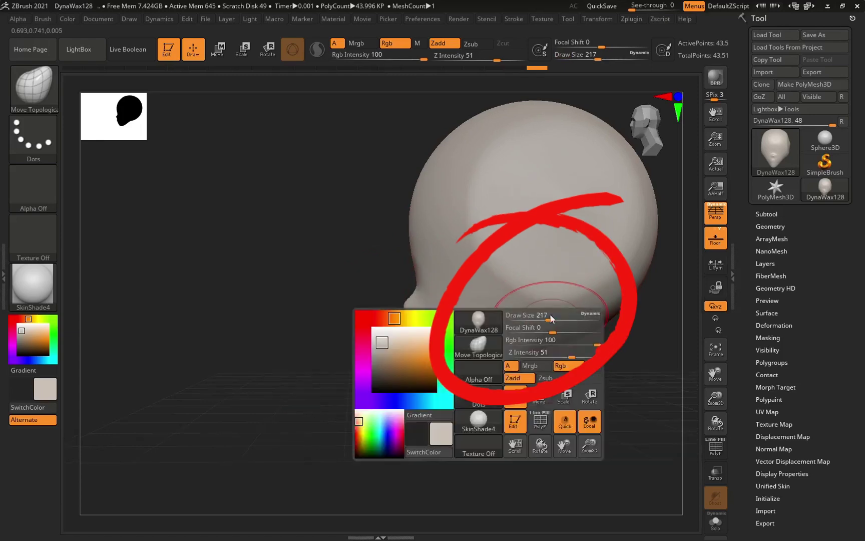
# - Shape the back of the jaw and the sides of the lower face with Move Topological at draw size 274
pyautogui.press('space')
pyautogui.moveTo(550, 316); pyautogui.dragTo(570, 321)
pyautogui.keyDown('alt'); pyautogui.moveTo(567, 368); pyautogui.dragTo(562, 344, button='right'); pyautogui.keyUp('alt')
pyautogui.press('space')
pyautogui.moveTo(544, 296); pyautogui.dragTo(538, 295)
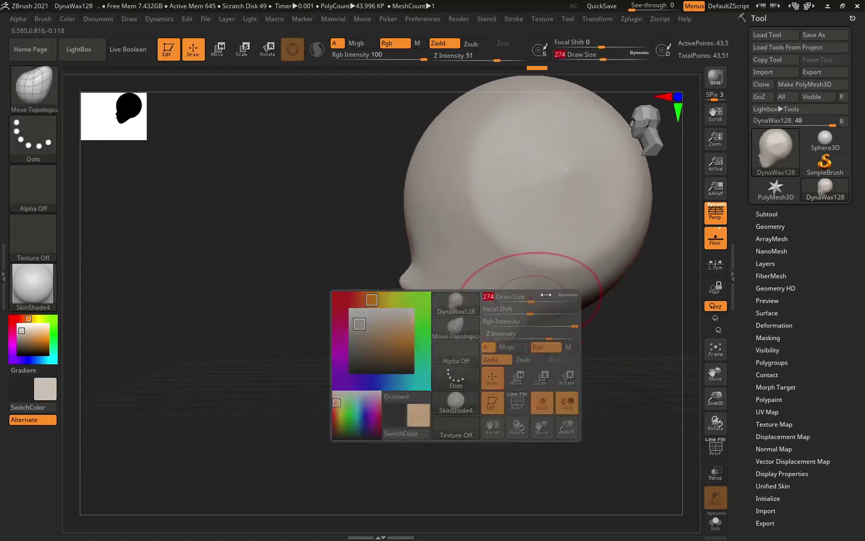
pyautogui.hotkey('ctrl', 'z')
pyautogui.moveTo(533, 338)
pyautogui.mouseDown()
pyautogui.moveTo(540, 328)
pyautogui.moveTo(597, 350)
pyautogui.mouseUp()
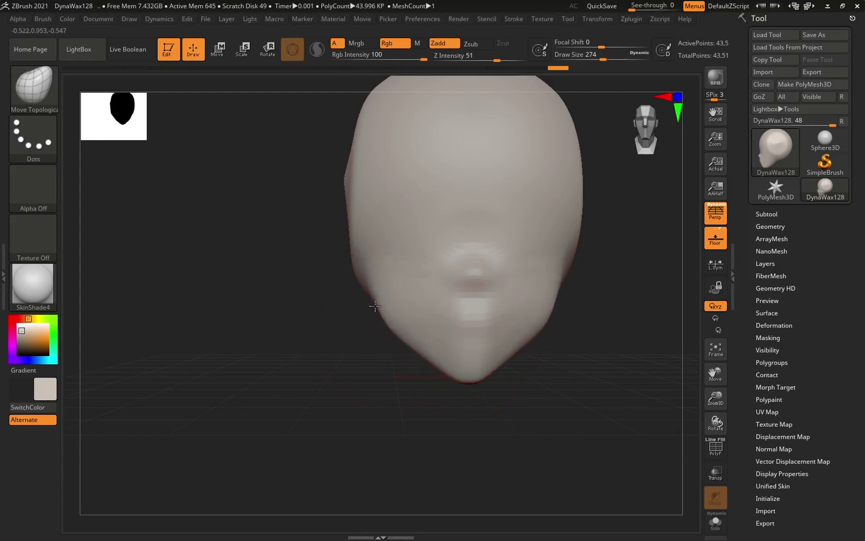
pyautogui.moveTo(586, 321)
pyautogui.mouseDown()
pyautogui.moveTo(471, 317)
pyautogui.moveTo(477, 312)
pyautogui.moveTo(523, 328)
pyautogui.moveTo(458, 330)
pyautogui.mouseUp()
# - Paint a black jawline guide from below the ear area to the chin with the Standard brush at draw size 37
pyautogui.press('space')
pyautogui.press('space')
pyautogui.press('b')
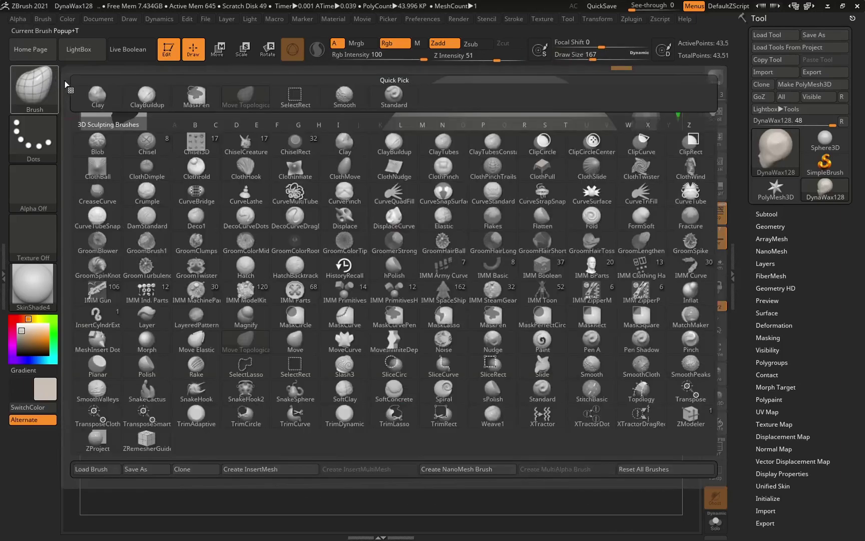
pyautogui.click(413, 102)
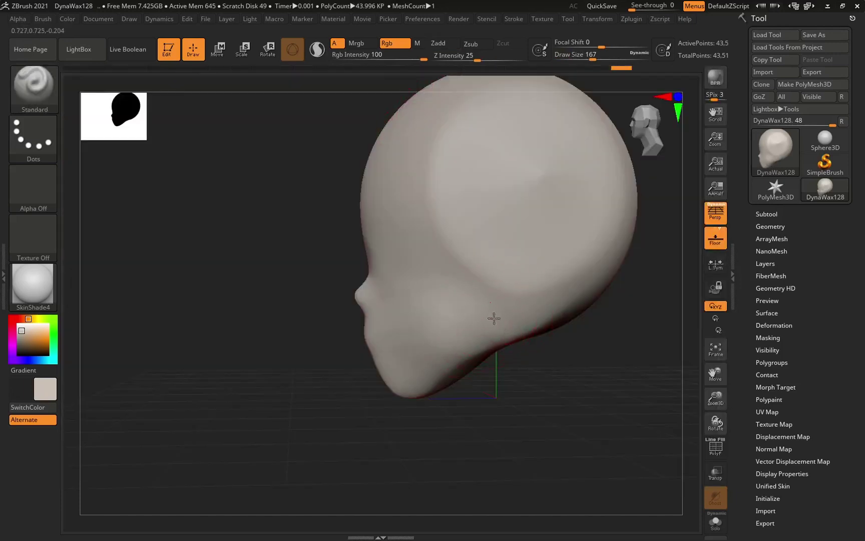
pyautogui.click(18, 354)
pyautogui.moveTo(510, 305); pyautogui.dragTo(454, 353)
pyautogui.hotkey('ctrl', 'z')
pyautogui.press('space')
pyautogui.moveTo(482, 314)
pyautogui.mouseDown()
pyautogui.moveTo(467, 314)
pyautogui.moveTo(471, 349)
pyautogui.mouseUp()
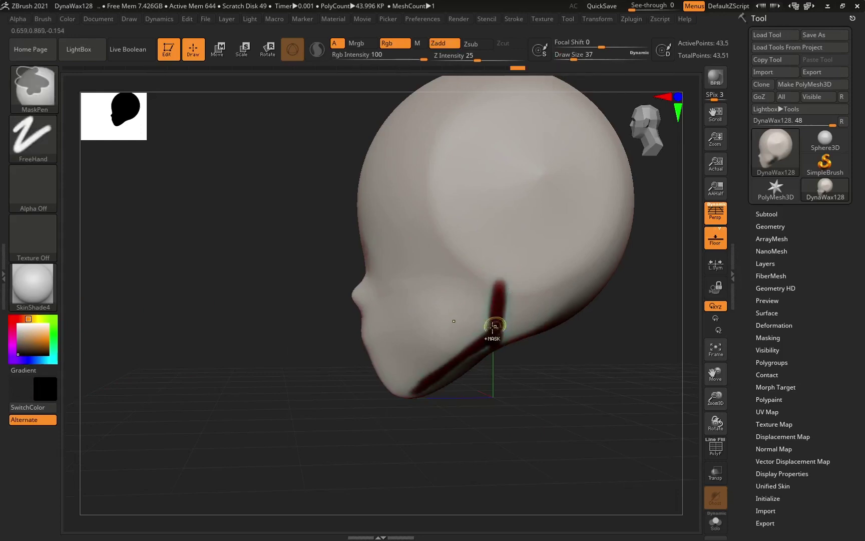
pyautogui.hotkey('ctrl', 'z')
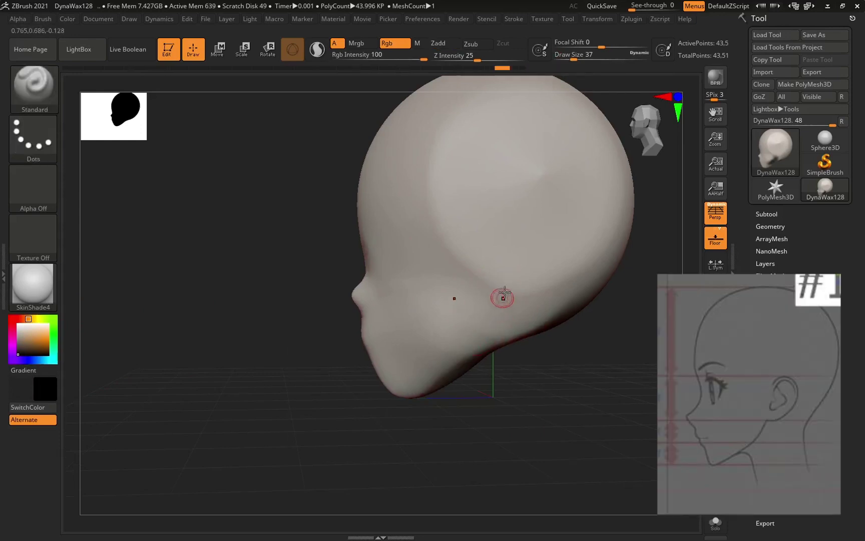
# - Reshape the jaw corner along the painted guide with Move Topological, reducing the draw size from 262 to 108
pyautogui.click(32, 106)
pyautogui.click(245, 96)
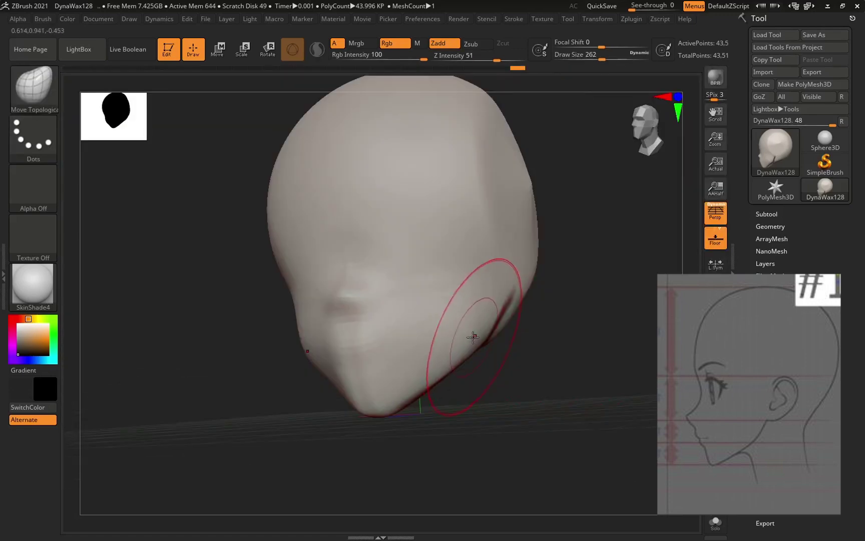
pyautogui.moveTo(473, 338); pyautogui.dragTo(490, 339)
pyautogui.moveTo(500, 344); pyautogui.dragTo(451, 334, button='right')
pyautogui.press('space')
pyautogui.moveTo(486, 319); pyautogui.dragTo(469, 319)
pyautogui.moveTo(495, 347); pyautogui.dragTo(505, 362)
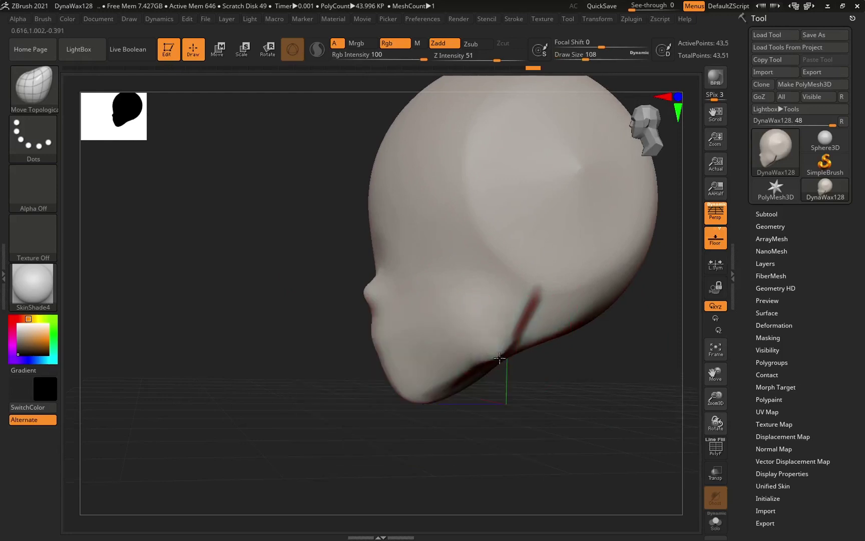
# - Smooth and refine the nose into a narrower, more defined shape with Move Topological at draw size 101
pyautogui.moveTo(539, 371); pyautogui.dragTo(636, 370, button='right')
pyautogui.press('f')
pyautogui.moveTo(555, 320); pyautogui.dragTo(501, 321, button='right')
pyautogui.keyDown('shift'); pyautogui.moveTo(484, 328); pyautogui.dragTo(491, 315); pyautogui.keyUp('shift')
pyautogui.press('space')
pyautogui.moveTo(483, 270); pyautogui.dragTo(460, 271)
pyautogui.moveTo(601, 108); pyautogui.dragTo(661, 101, button='right')
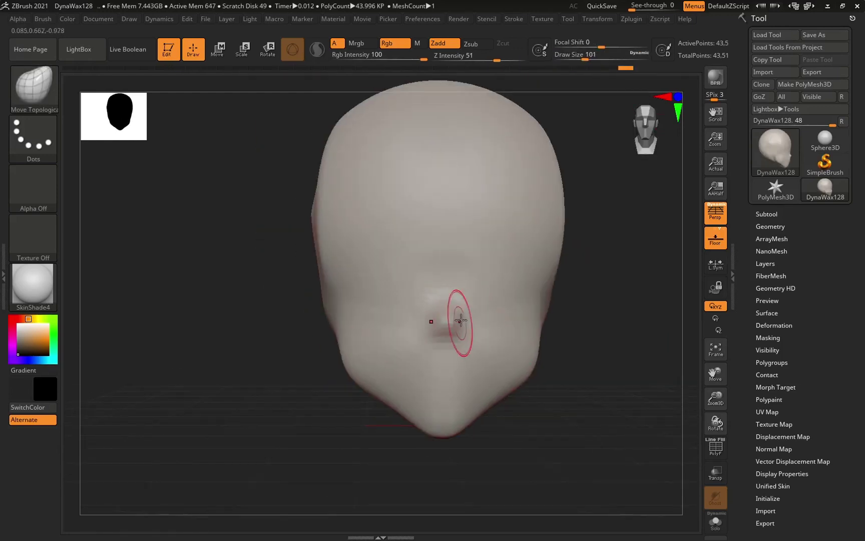
pyautogui.moveTo(450, 307); pyautogui.dragTo(449, 333)
pyautogui.moveTo(581, 305); pyautogui.dragTo(630, 306, button='right')
pyautogui.moveTo(471, 317); pyautogui.dragTo(457, 324)
pyautogui.moveTo(636, 320); pyautogui.dragTo(583, 323, button='right')
pyautogui.keyDown('ctrl'); pyautogui.moveTo(583, 323); pyautogui.dragTo(576, 285, button='right'); pyautogui.keyUp('ctrl')
# - Refine the temples and cheeks from the front with Move Topological, using draw sizes 192, 120 and 202
pyautogui.press('space')
pyautogui.moveTo(450, 296); pyautogui.dragTo(461, 296)
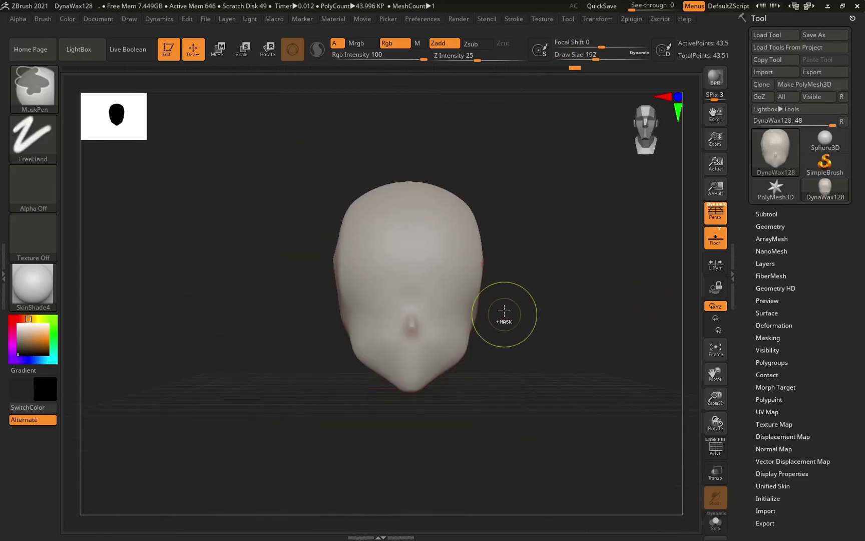
pyautogui.keyDown('ctrl'); pyautogui.moveTo(504, 319); pyautogui.dragTo(504, 316, button='right'); pyautogui.keyUp('ctrl')
pyautogui.press('space')
pyautogui.moveTo(499, 301); pyautogui.dragTo(491, 301)
pyautogui.keyDown('ctrl'); pyautogui.moveTo(470, 291); pyautogui.dragTo(463, 313, button='right'); pyautogui.keyUp('ctrl')
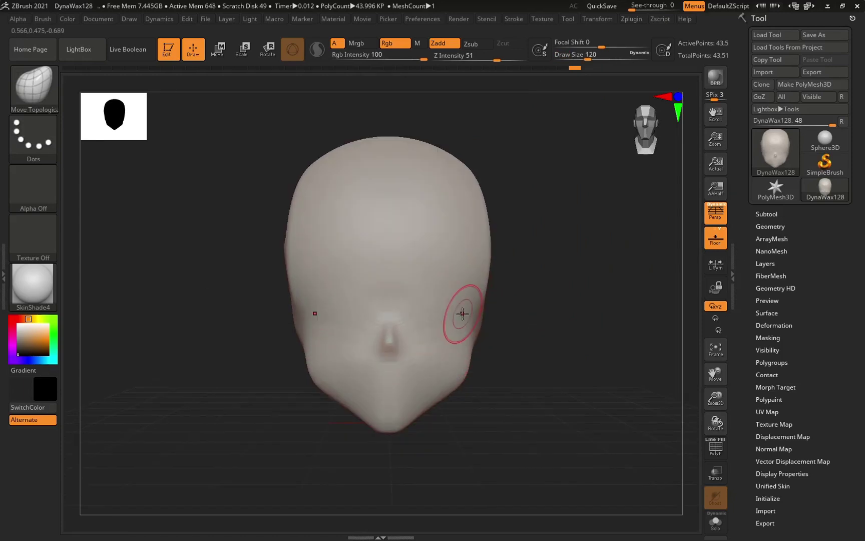
pyautogui.press('space')
pyautogui.moveTo(458, 282); pyautogui.dragTo(465, 282)
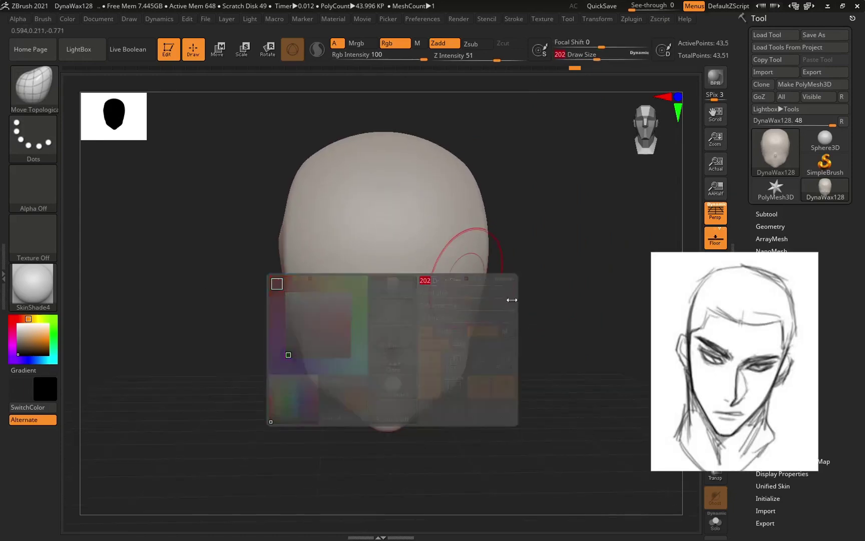
# - Lengthen the lower face and reshape the jaw and chin with Move Topological at draw sizes 386 and 476
pyautogui.keyDown('ctrl'); pyautogui.moveTo(479, 354); pyautogui.dragTo(475, 321, button='right'); pyautogui.keyUp('ctrl')
pyautogui.press('space')
pyautogui.moveTo(442, 334); pyautogui.dragTo(463, 359)
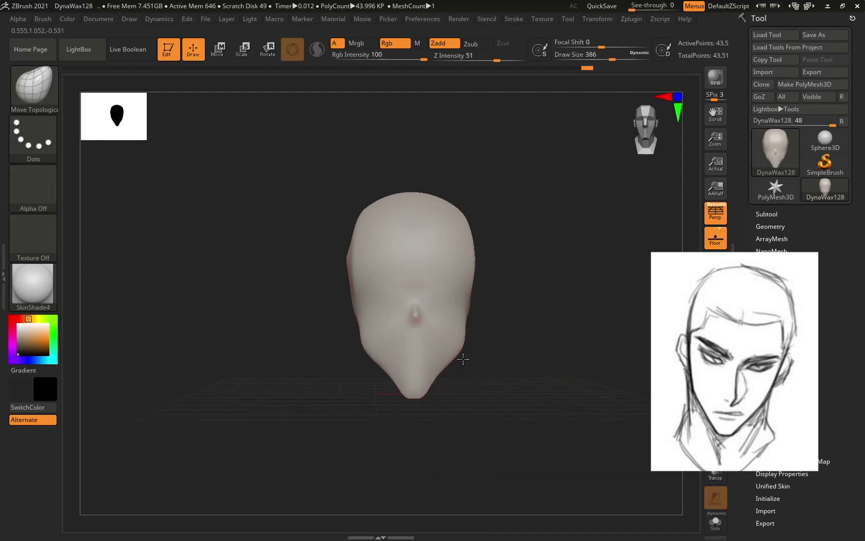
pyautogui.moveTo(423, 402); pyautogui.dragTo(432, 385, button='right')
pyautogui.moveTo(432, 384); pyautogui.dragTo(444, 376)
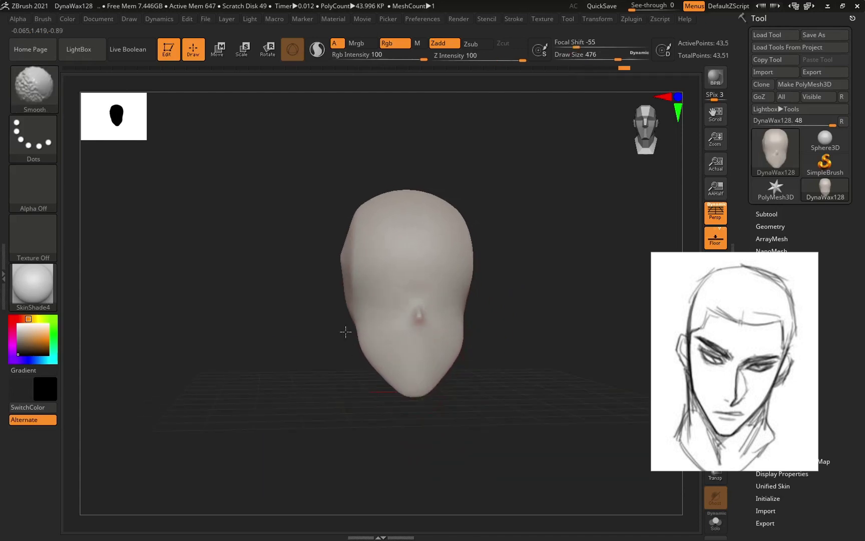
# - Reshape the lower face and protruding nose with Move Topological at draw sizes 280 and 251
pyautogui.moveTo(348, 338); pyautogui.dragTo(407, 314, button='right')
pyautogui.press('space')
pyautogui.moveTo(412, 309); pyautogui.dragTo(400, 309)
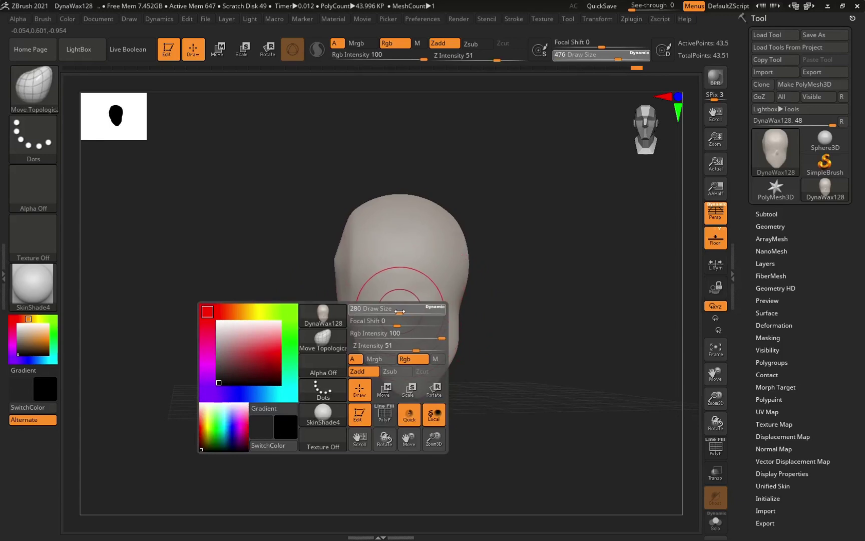
pyautogui.moveTo(519, 316); pyautogui.dragTo(524, 318, button='right')
pyautogui.press('space')
pyautogui.moveTo(429, 332); pyautogui.dragTo(426, 332)
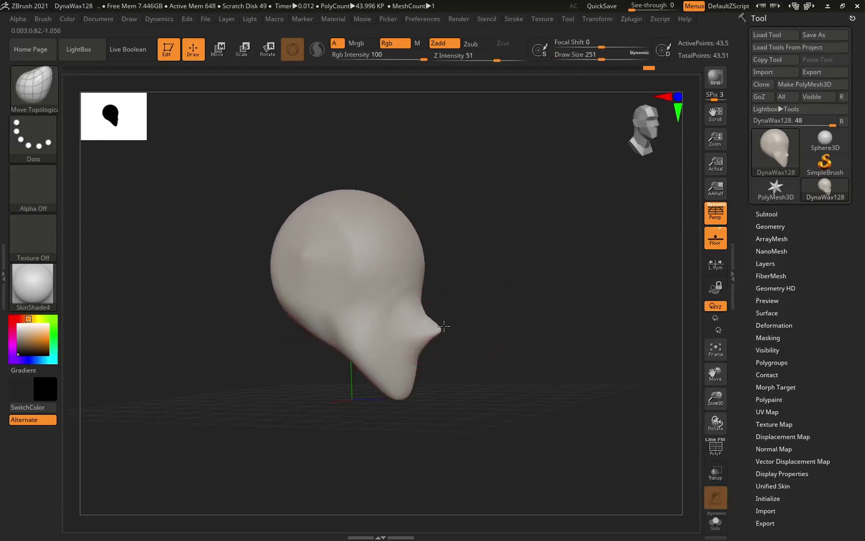
# - Pull in the underside of the jaw and adjust the chin in profile with a larger Move Topological brush
pyautogui.press('space')
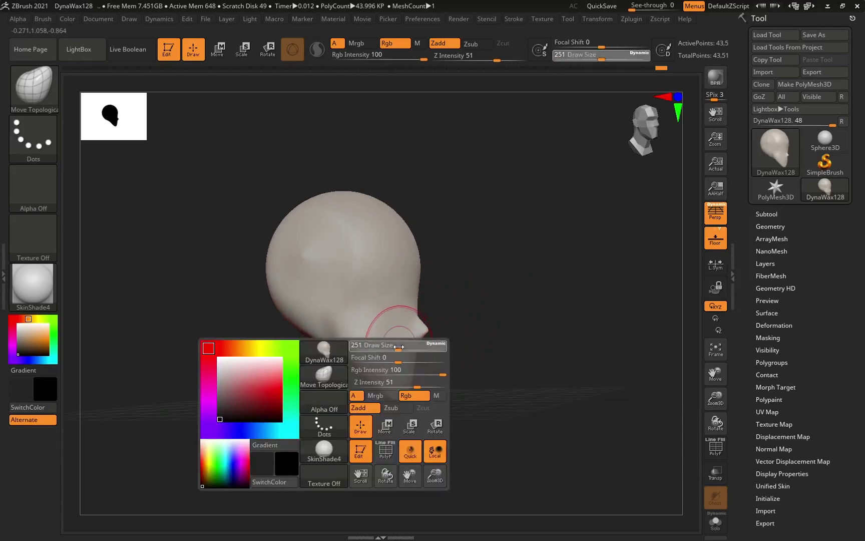
pyautogui.moveTo(399, 346); pyautogui.dragTo(409, 346)
pyautogui.moveTo(468, 327); pyautogui.dragTo(490, 327, button='right')
pyautogui.moveTo(318, 342); pyautogui.dragTo(319, 316)
pyautogui.moveTo(349, 352); pyautogui.dragTo(356, 363)
pyautogui.moveTo(383, 373)
pyautogui.mouseDown(button='right')
pyautogui.moveTo(417, 382)
pyautogui.moveTo(390, 397)
pyautogui.mouseUp(button='right')
pyautogui.moveTo(400, 394); pyautogui.dragTo(407, 393)
# - Refine the nose and the area beneath it in profile with Move Topological at draw size 197
pyautogui.press('space')
pyautogui.moveTo(409, 357); pyautogui.dragTo(415, 358)
pyautogui.keyDown('ctrl'); pyautogui.moveTo(411, 357); pyautogui.dragTo(412, 378, button='right'); pyautogui.keyUp('ctrl')
pyautogui.press('space')
pyautogui.moveTo(431, 363)
pyautogui.mouseDown()
pyautogui.moveTo(416, 362)
pyautogui.moveTo(411, 349)
pyautogui.mouseUp()
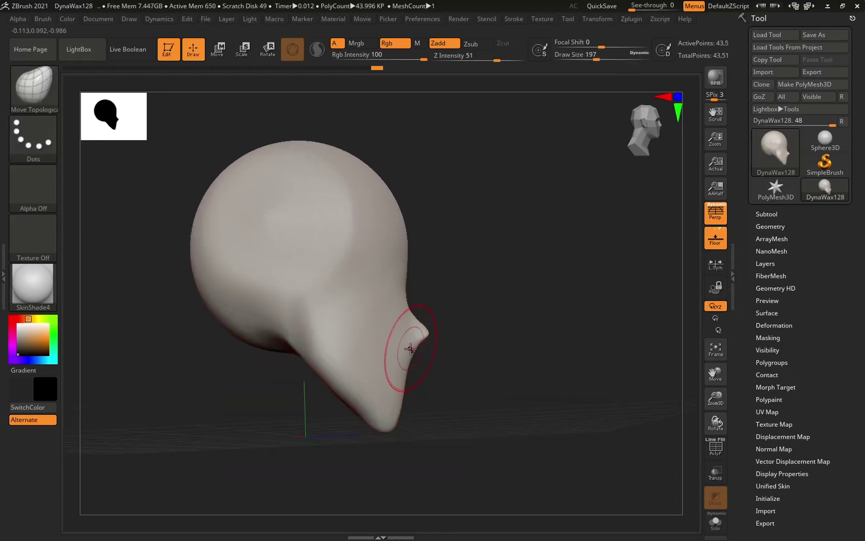
pyautogui.moveTo(427, 367); pyautogui.dragTo(429, 367, button='right')
pyautogui.press('space')
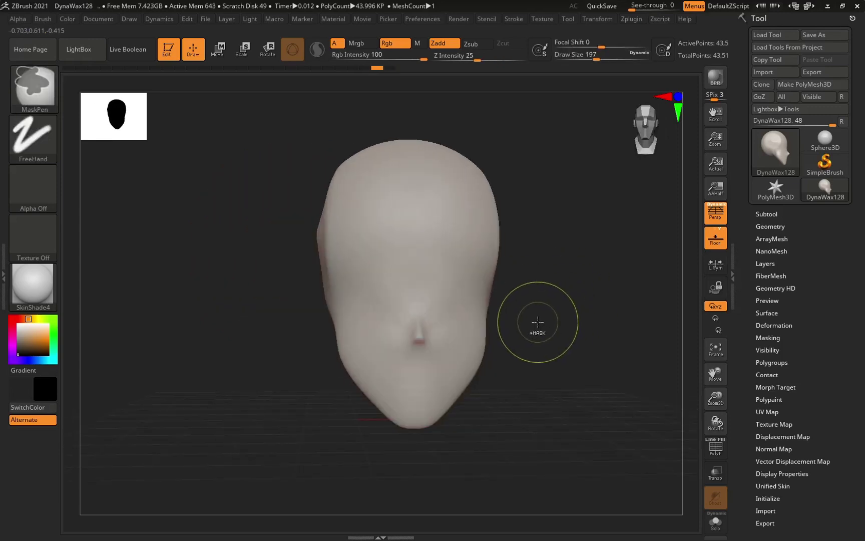
# - Undo the recent nose and lower-face reshaping to return to the shorter, angular jaw
pyautogui.hotkey('ctrl', 'z')
pyautogui.hotkey('ctrl', 'z')
pyautogui.hotkey('ctrl', 'z')
pyautogui.hotkey('ctrl', 'z')
pyautogui.hotkey('ctrl', 'z')
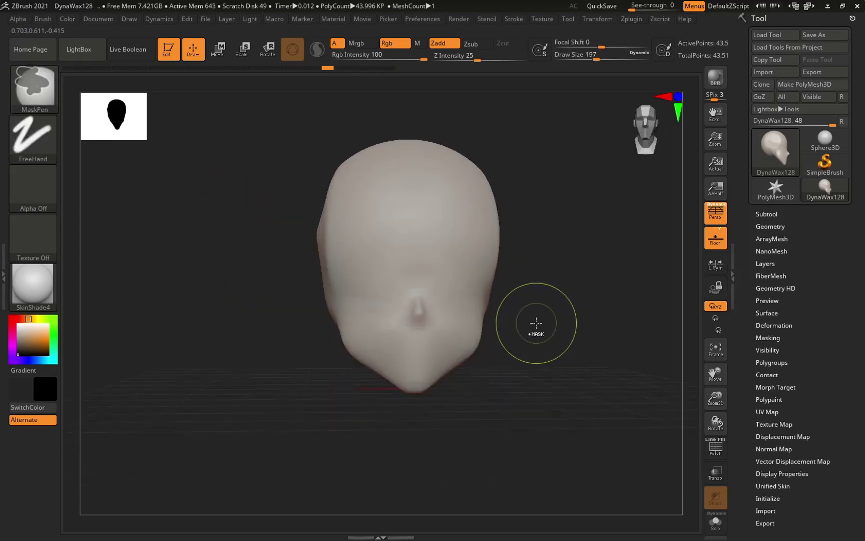
# - Adjust the cheek and side of the face with Move Topological at draw size 145
pyautogui.keyDown('alt'); pyautogui.moveTo(537, 322); pyautogui.dragTo(507, 330, button='right'); pyautogui.keyUp('alt')
pyautogui.moveTo(516, 295); pyautogui.dragTo(481, 286, button='right')
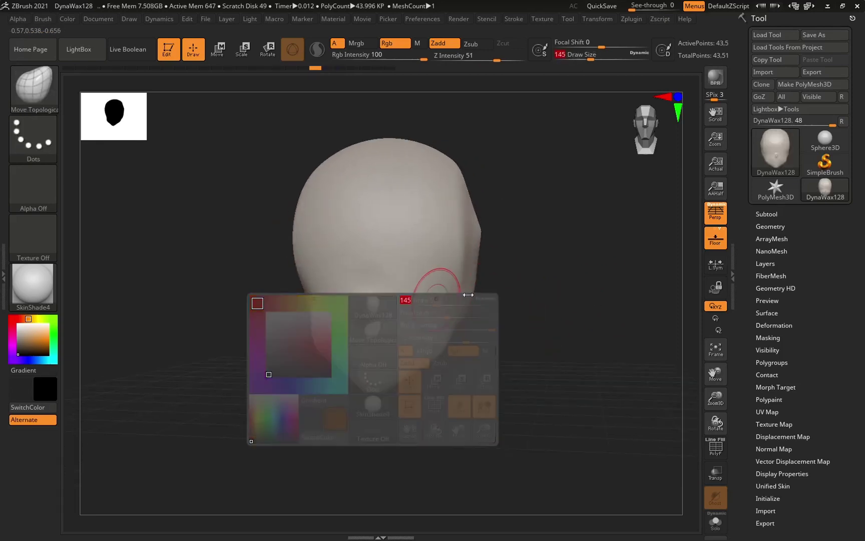
pyautogui.moveTo(546, 302); pyautogui.dragTo(529, 309, button='right')
pyautogui.keyDown('ctrl'); pyautogui.moveTo(509, 342); pyautogui.dragTo(473, 296, button='right'); pyautogui.keyUp('ctrl')
# - Paint vertical guide lines down the forehead and dark eye placements with the Standard brush at draw size 112
pyautogui.click(39, 101)
pyautogui.click(34, 103)
pyautogui.click(387, 95)
pyautogui.moveTo(410, 182)
pyautogui.mouseDown()
pyautogui.moveTo(423, 293)
pyautogui.moveTo(425, 270)
pyautogui.mouseUp()
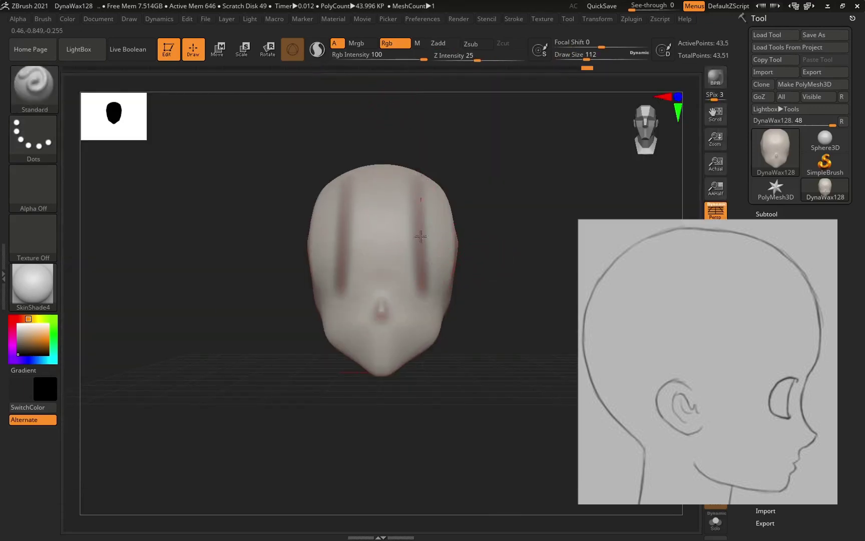
pyautogui.moveTo(415, 296)
pyautogui.mouseDown()
pyautogui.moveTo(401, 297)
pyautogui.moveTo(420, 263)
pyautogui.moveTo(383, 311)
pyautogui.mouseUp()
pyautogui.hotkey('ctrl', 'z')
pyautogui.hotkey('ctrl', 'z')
pyautogui.hotkey('ctrl', 'z')
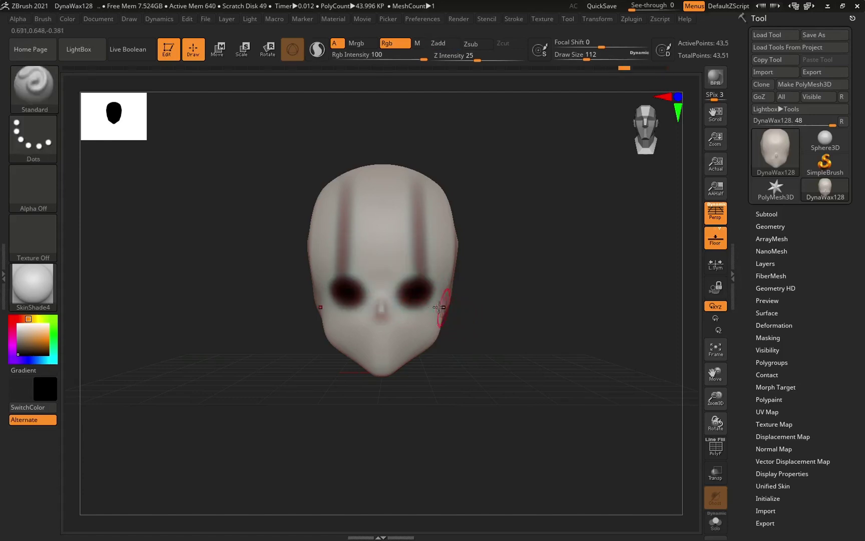
# - Paint ear placement marks on the sides of the head with the Standard brush at draw size 132
pyautogui.moveTo(508, 291); pyautogui.dragTo(483, 317)
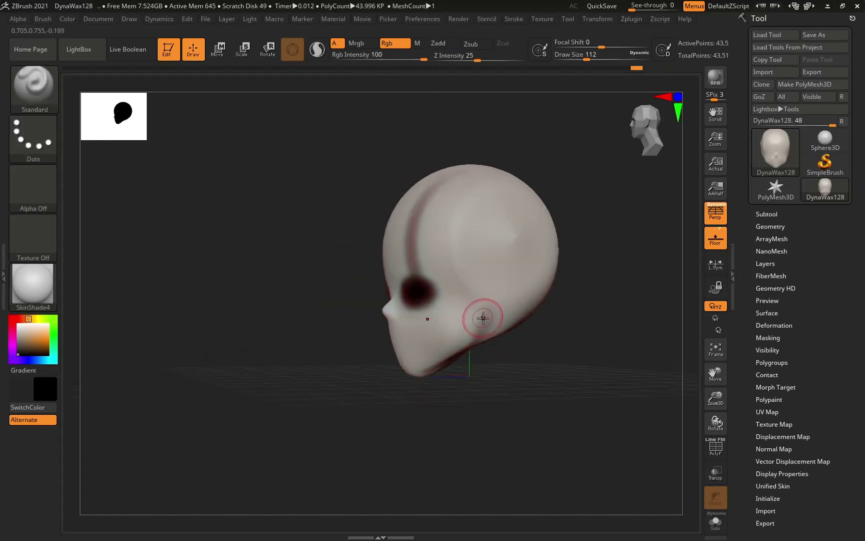
pyautogui.moveTo(353, 406)
pyautogui.keyDown('shift'); pyautogui.mouseDown()
pyautogui.moveTo(499, 294)
pyautogui.moveTo(529, 313)
pyautogui.moveTo(509, 311)
pyautogui.mouseUp(); pyautogui.keyUp('shift')
pyautogui.press('space')
pyautogui.moveTo(364, 264); pyautogui.dragTo(357, 264)
pyautogui.moveTo(240, 235)
pyautogui.mouseDown()
pyautogui.moveTo(340, 217)
pyautogui.moveTo(357, 232)
pyautogui.mouseUp()
# - Refine the painted eye areas with the Standard brush at draw size 140
pyautogui.press('space')
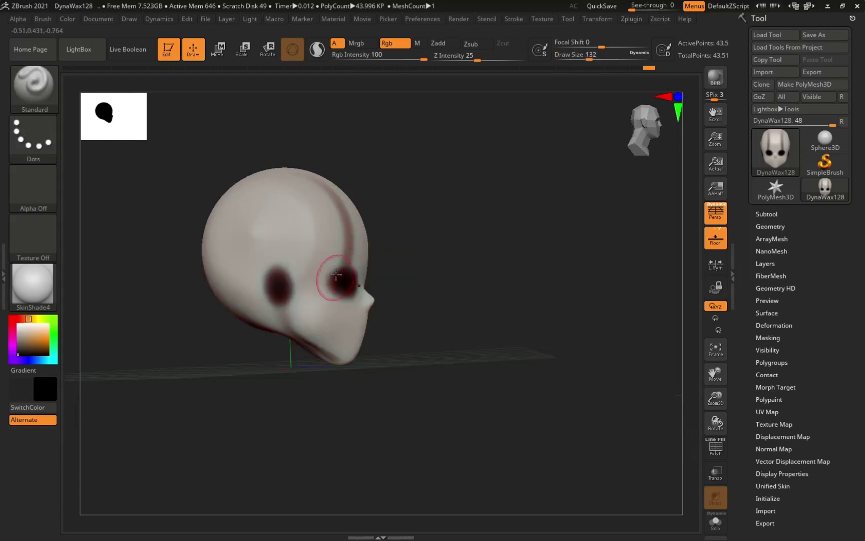
pyautogui.moveTo(429, 207); pyautogui.dragTo(334, 232)
pyautogui.rightClick(340, 235)
pyautogui.moveTo(340, 236); pyautogui.dragTo(359, 281, button='right')
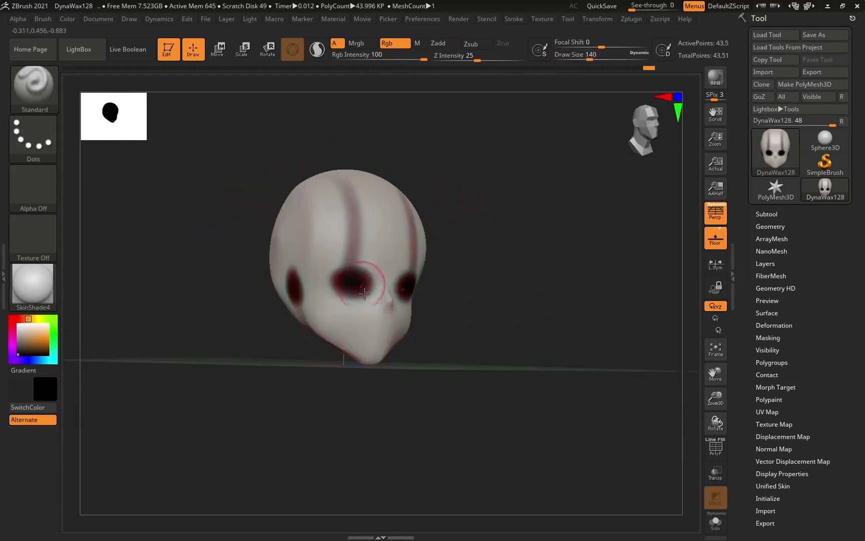
pyautogui.keyDown('shift'); pyautogui.moveTo(491, 297); pyautogui.dragTo(498, 327); pyautogui.keyUp('shift')
# - Remove the painted guides with undo and carve the mouth line below the nose with DamStandard at draw size 68
pyautogui.press('b')
pyautogui.press('d')
pyautogui.press('s')
pyautogui.rightClick(416, 313)
pyautogui.moveTo(418, 314); pyautogui.dragTo(408, 313)
pyautogui.keyDown('ctrl'); pyautogui.click(423, 324); pyautogui.keyUp('ctrl')
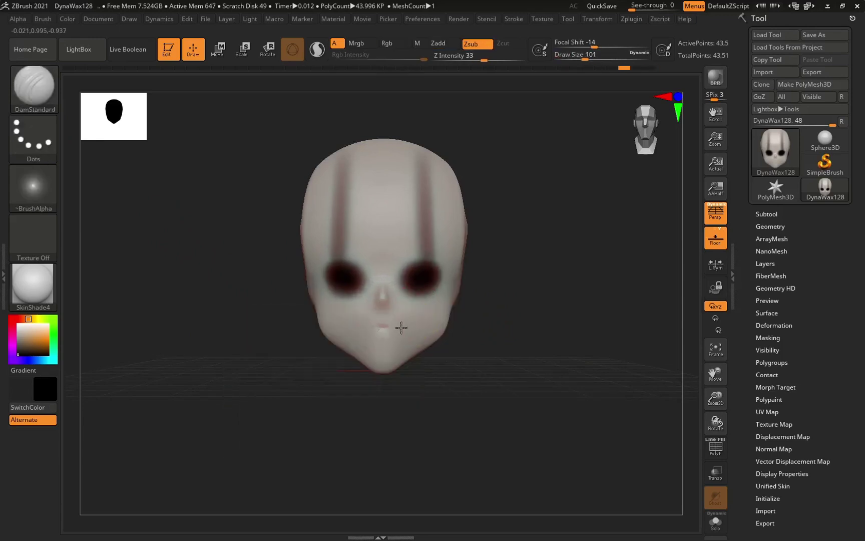
pyautogui.hotkey('ctrl', 'z')
pyautogui.rightClick(390, 324)
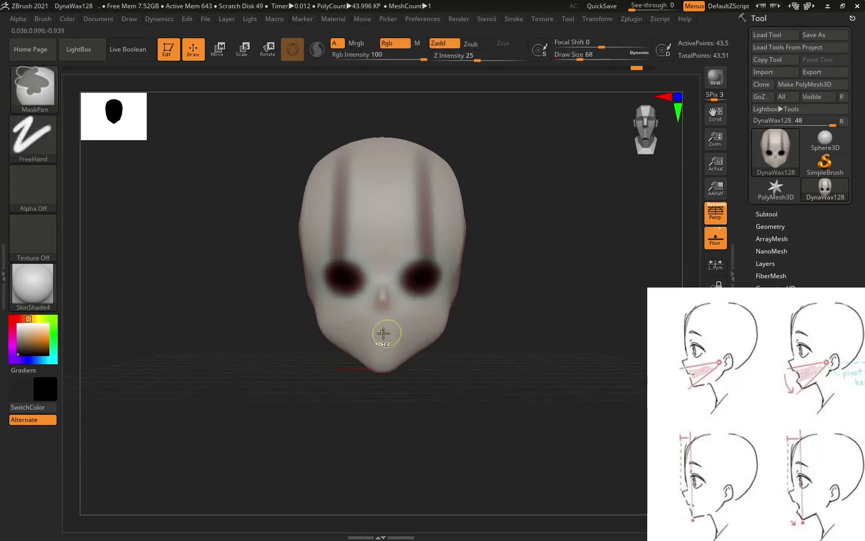
pyautogui.hotkey('ctrl', 'z')
pyautogui.hotkey('ctrl', 'z')
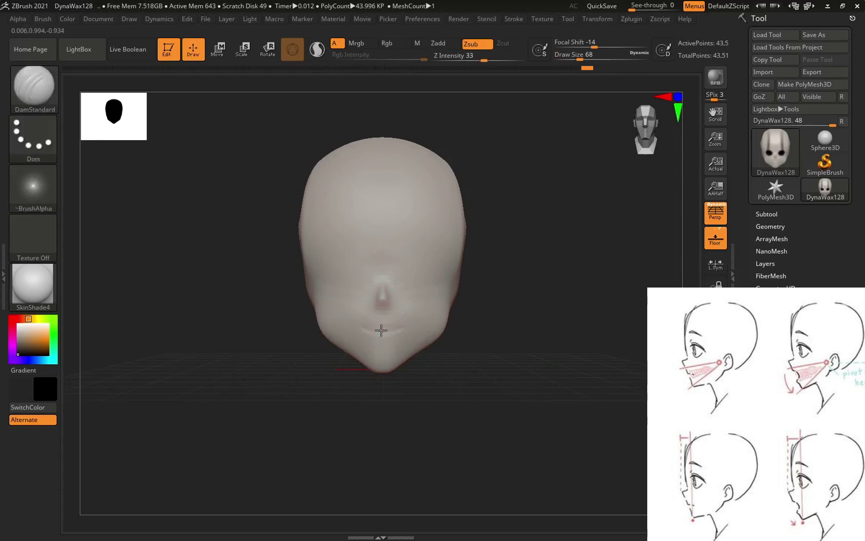
pyautogui.moveTo(401, 331); pyautogui.dragTo(411, 331)
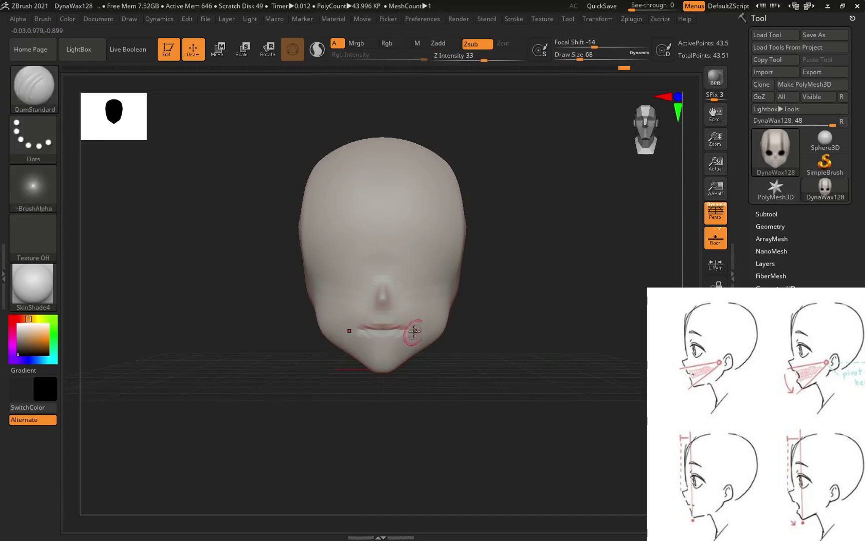
# - Refine the nose and mouth area with Move Topological, reducing the draw size to 56
pyautogui.moveTo(495, 318)
pyautogui.mouseDown(button='right')
pyautogui.moveTo(461, 326)
pyautogui.moveTo(502, 317)
pyautogui.moveTo(459, 337)
pyautogui.moveTo(437, 327)
pyautogui.mouseUp(button='right')
pyautogui.press('b')
pyautogui.press('m')
pyautogui.press('t')
pyautogui.press('space')
pyautogui.moveTo(395, 300); pyautogui.dragTo(406, 299)
pyautogui.moveTo(358, 351)
pyautogui.mouseDown(button='right')
pyautogui.moveTo(384, 353)
pyautogui.moveTo(386, 345)
pyautogui.moveTo(370, 346)
pyautogui.moveTo(395, 279)
pyautogui.mouseUp(button='right')
pyautogui.press('space')
pyautogui.moveTo(403, 287); pyautogui.dragTo(389, 287)
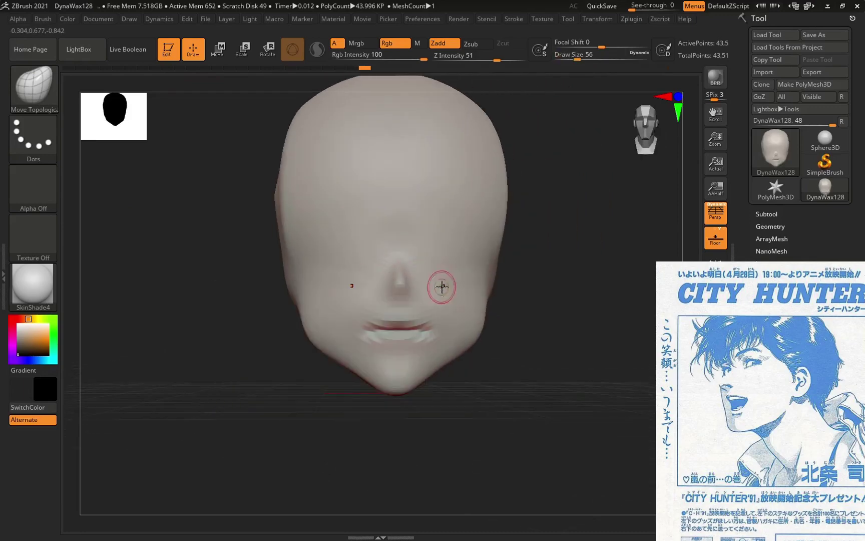
# - Shape the nose and lips in profile with Move Topological at draw size 104
pyautogui.moveTo(389, 287); pyautogui.dragTo(596, 306, button='right')
pyautogui.moveTo(406, 316); pyautogui.dragTo(407, 314)
pyautogui.moveTo(406, 314)
pyautogui.mouseDown(button='right')
pyautogui.moveTo(519, 288)
pyautogui.moveTo(616, 295)
pyautogui.mouseUp(button='right')
pyautogui.press('space')
pyautogui.moveTo(435, 286); pyautogui.dragTo(442, 286)
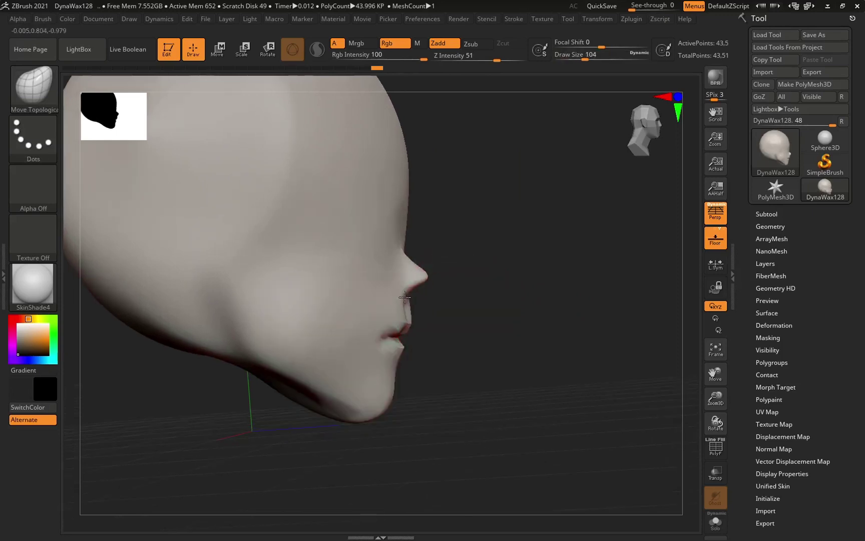
# - Pull the ears out from the sides of the head and shape them with Move Topological at draw size 145
pyautogui.moveTo(412, 298)
pyautogui.mouseDown(button='right')
pyautogui.moveTo(430, 315)
pyautogui.moveTo(496, 295)
pyautogui.moveTo(499, 305)
pyautogui.moveTo(479, 294)
pyautogui.mouseUp(button='right')
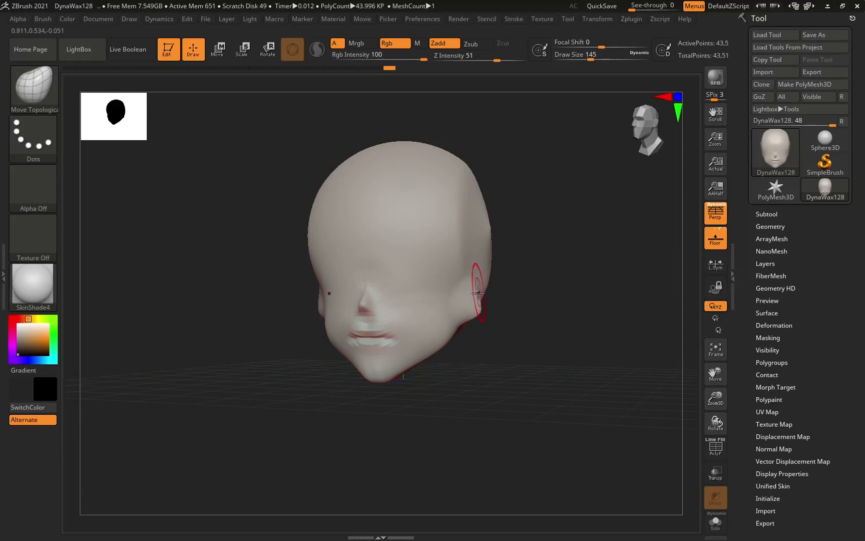
pyautogui.moveTo(483, 246); pyautogui.dragTo(516, 291, button='right')
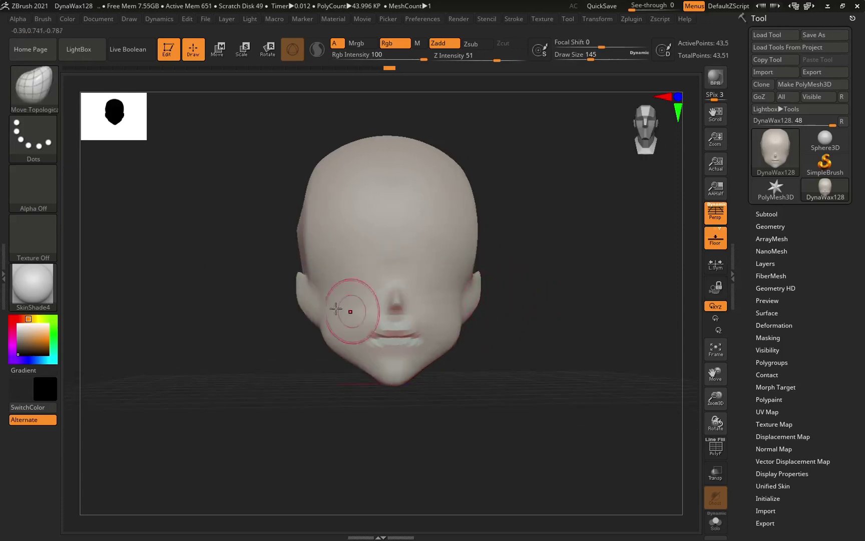
pyautogui.moveTo(309, 290)
pyautogui.mouseDown(button='right')
pyautogui.moveTo(470, 297)
pyautogui.moveTo(468, 284)
pyautogui.mouseUp(button='right')
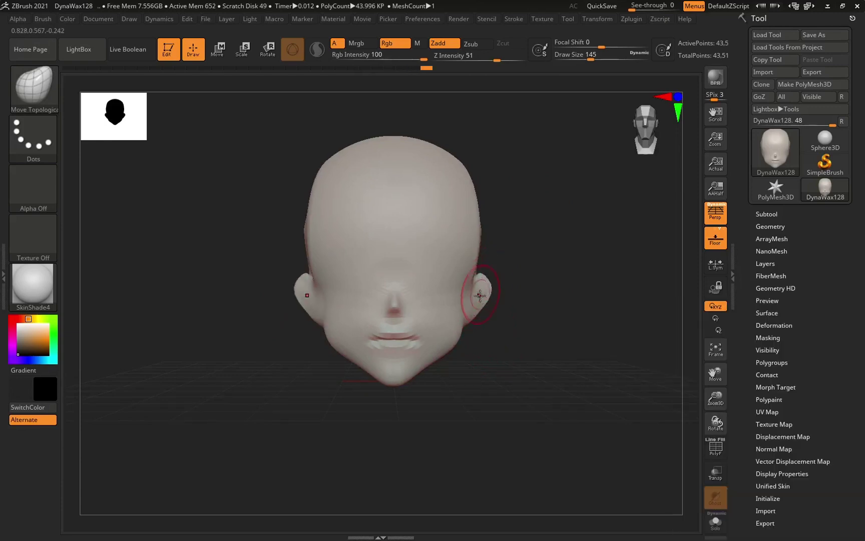
pyautogui.moveTo(521, 303); pyautogui.dragTo(478, 307, button='right')
pyautogui.keyDown('ctrl'); pyautogui.moveTo(478, 306); pyautogui.dragTo(490, 301, button='right'); pyautogui.keyUp('ctrl')
pyautogui.press('space')
pyautogui.moveTo(489, 304); pyautogui.dragTo(483, 304)
# - Build up and hollow the inner ear forms with ClayBuildup at draw size 112
pyautogui.press('b')
pyautogui.press('c')
pyautogui.press('b')
pyautogui.moveTo(612, 336); pyautogui.dragTo(495, 316, button='right')
pyautogui.press('space')
pyautogui.moveTo(485, 304)
pyautogui.mouseDown()
pyautogui.moveTo(469, 339)
pyautogui.moveTo(481, 327)
pyautogui.mouseUp()
pyautogui.keyDown('ctrl'); pyautogui.moveTo(542, 331); pyautogui.dragTo(547, 301, button='right'); pyautogui.keyUp('ctrl')
pyautogui.keyDown('shift'); pyautogui.moveTo(547, 300); pyautogui.dragTo(548, 295, button='right'); pyautogui.keyUp('shift')
pyautogui.keyDown('ctrl'); pyautogui.moveTo(539, 334); pyautogui.dragTo(503, 305, button='right'); pyautogui.keyUp('ctrl')
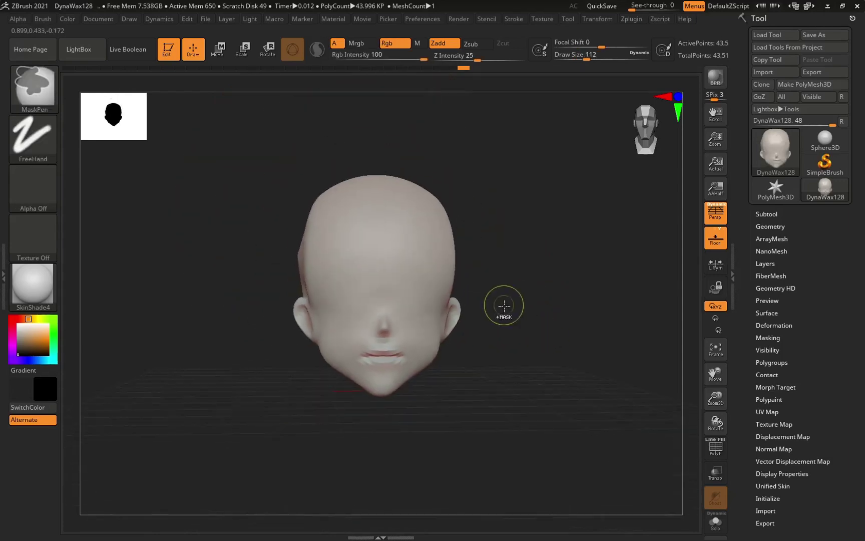
# - Try to sharpen the jawline with the Pinch brush at draw size 217
pyautogui.click(33, 88)
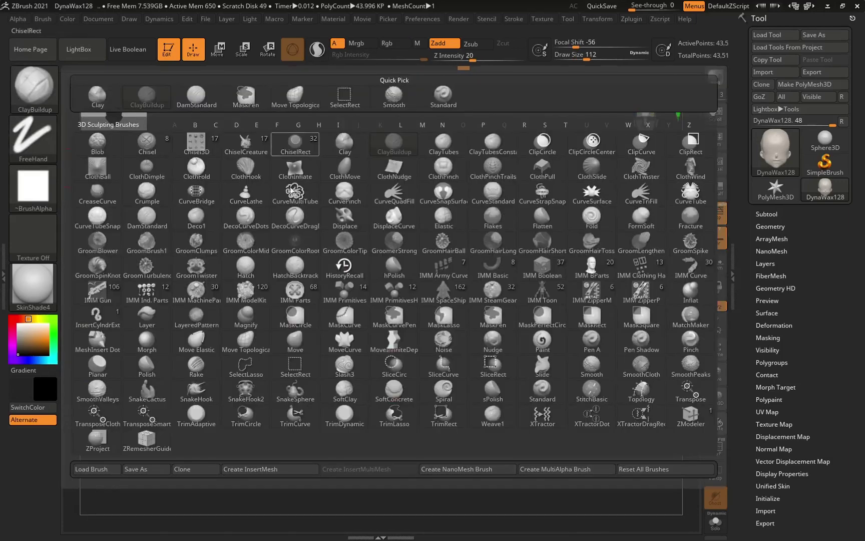
pyautogui.press('p')
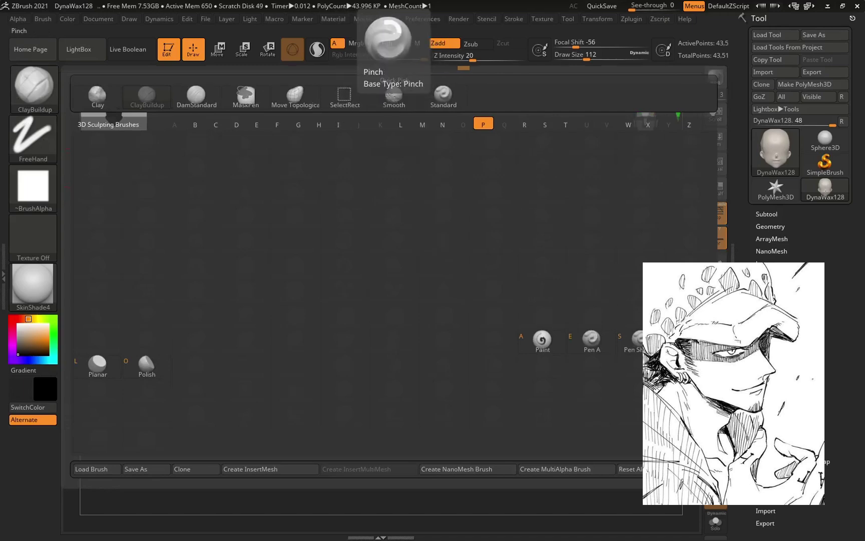
pyautogui.click(690, 341)
pyautogui.rightClick(441, 274)
pyautogui.moveTo(441, 274); pyautogui.dragTo(452, 274)
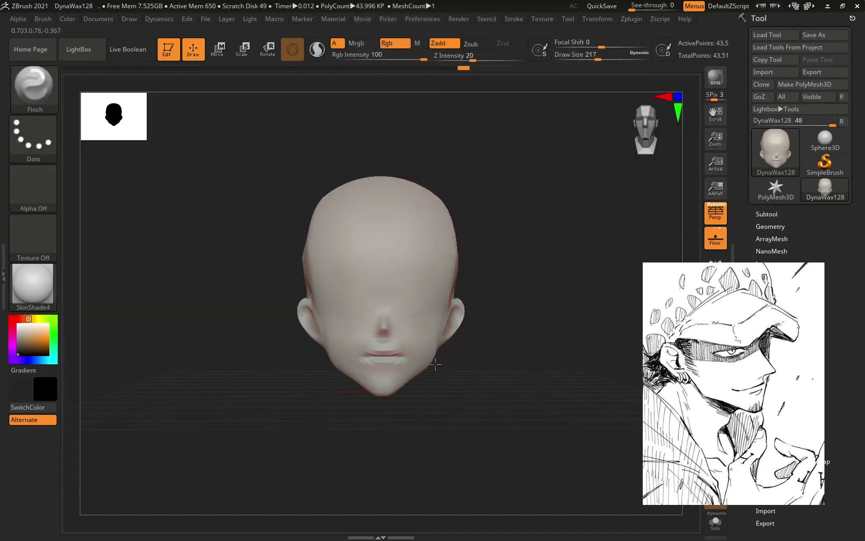
pyautogui.moveTo(489, 358)
pyautogui.mouseDown()
pyautogui.moveTo(454, 363)
pyautogui.moveTo(491, 357)
pyautogui.mouseUp()
# - Undo the Pinch strokes on the jaw and redo one change
pyautogui.hotkey('ctrl', 'z')
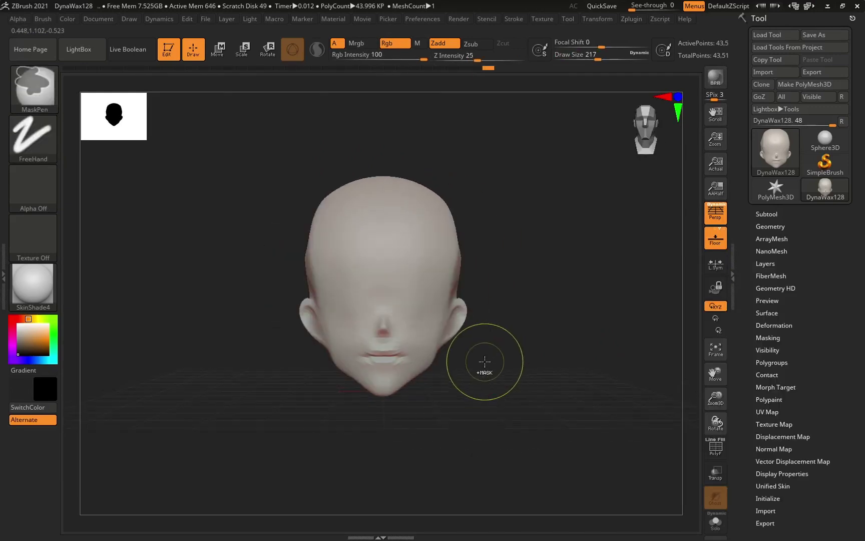
pyautogui.hotkey('ctrl', 'z')
pyautogui.hotkey('ctrl', 'z')
pyautogui.hotkey('ctrl', 'z')
pyautogui.hotkey('ctrl', 'shift', 'z')
# - Switch to Move Topological and duplicate the head subtool
pyautogui.press('b')
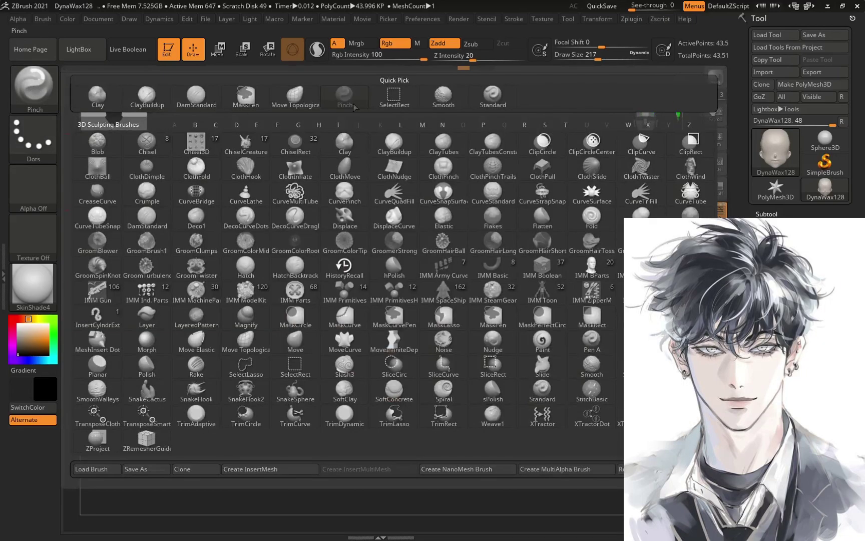
pyautogui.click(295, 95)
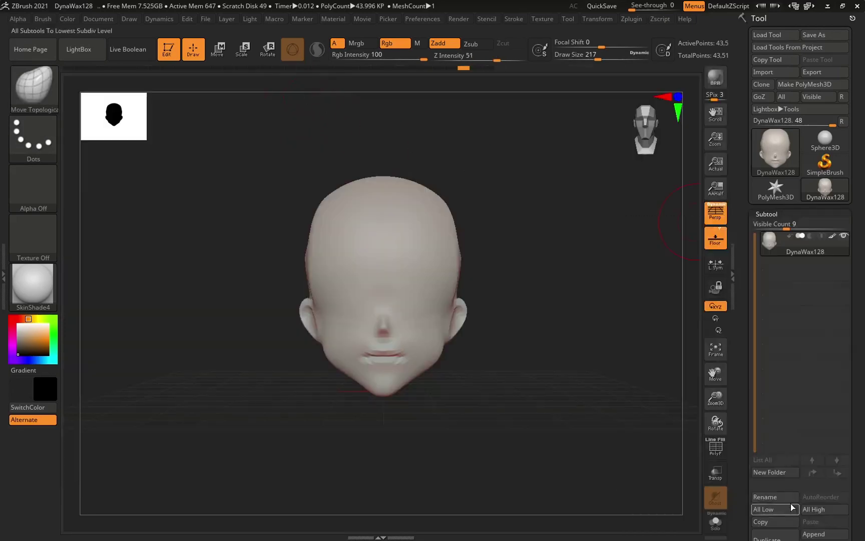
pyautogui.moveTo(743, 473); pyautogui.dragTo(743, 374)
pyautogui.click(771, 450)
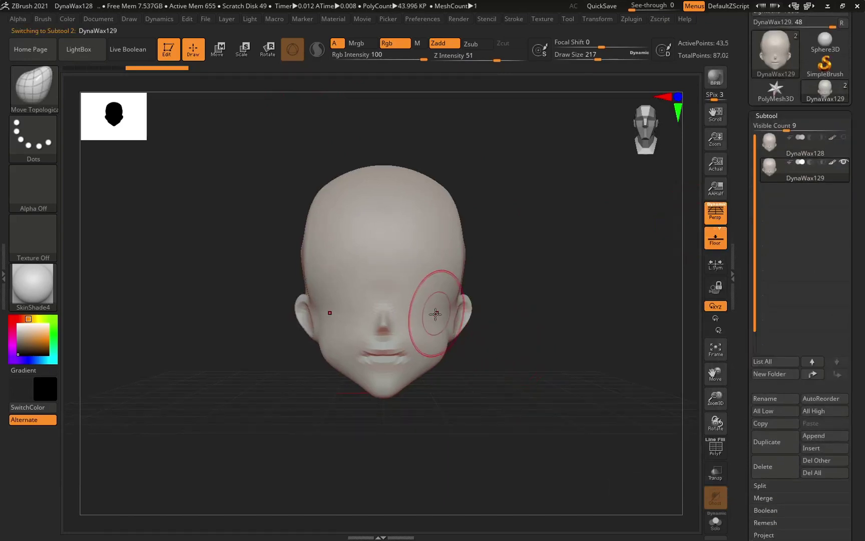
# - Smooth away the ears, nose and mouth on the duplicated head with the draw size raised to 365
pyautogui.press('space')
pyautogui.moveTo(408, 226); pyautogui.dragTo(418, 226)
pyautogui.moveTo(401, 328)
pyautogui.keyDown('shift'); pyautogui.mouseDown()
pyautogui.moveTo(387, 353)
pyautogui.moveTo(464, 333)
pyautogui.mouseUp(); pyautogui.keyUp('shift')
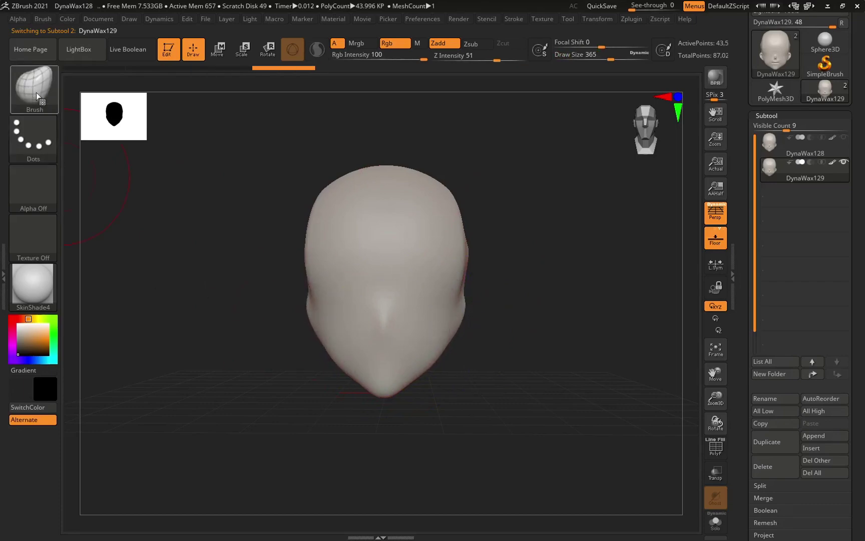
# - Lengthen and taper the duplicated head toward a flat, narrow chin with Move Topological at draw sizes 280 and 305
pyautogui.press('b')
pyautogui.click(196, 97)
pyautogui.press('space')
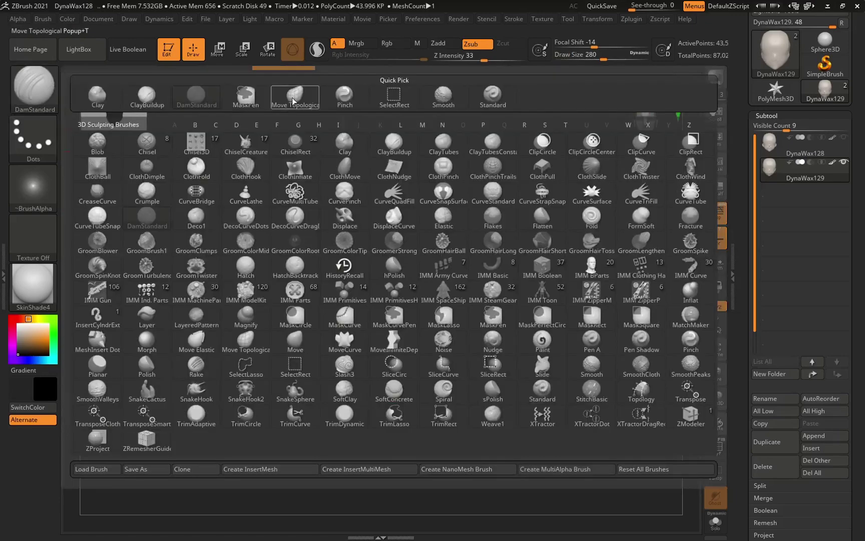
pyautogui.click(295, 98)
pyautogui.moveTo(540, 280); pyautogui.dragTo(527, 296)
pyautogui.press('space')
pyautogui.moveTo(410, 300); pyautogui.dragTo(392, 313)
pyautogui.press('space')
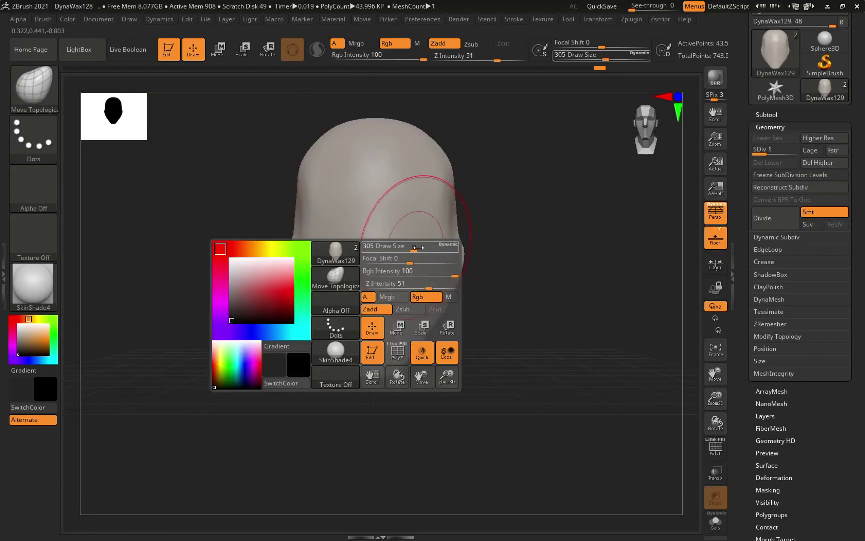
# - Paint the eyes and other facial feature guides on the duplicated head with the Standard brush, reducing the draw size to 46
pyautogui.click(54, 97)
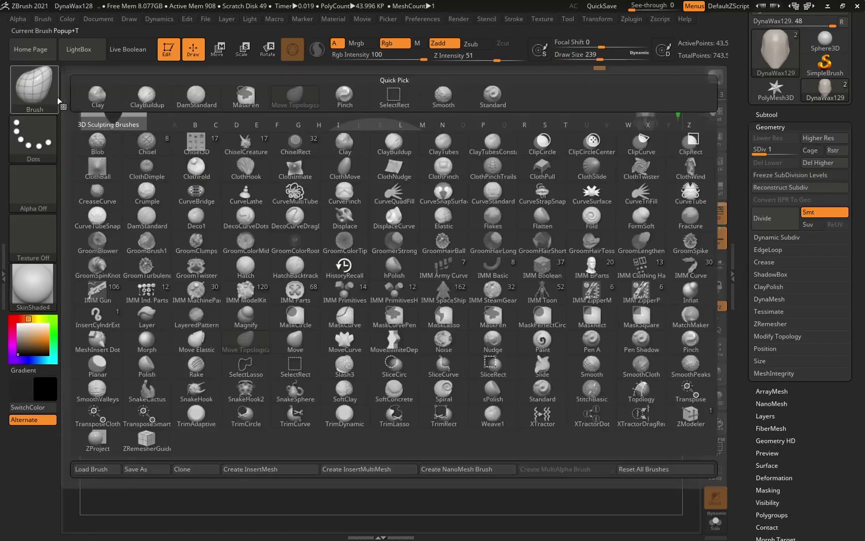
pyautogui.click(443, 95)
pyautogui.click(67, 19)
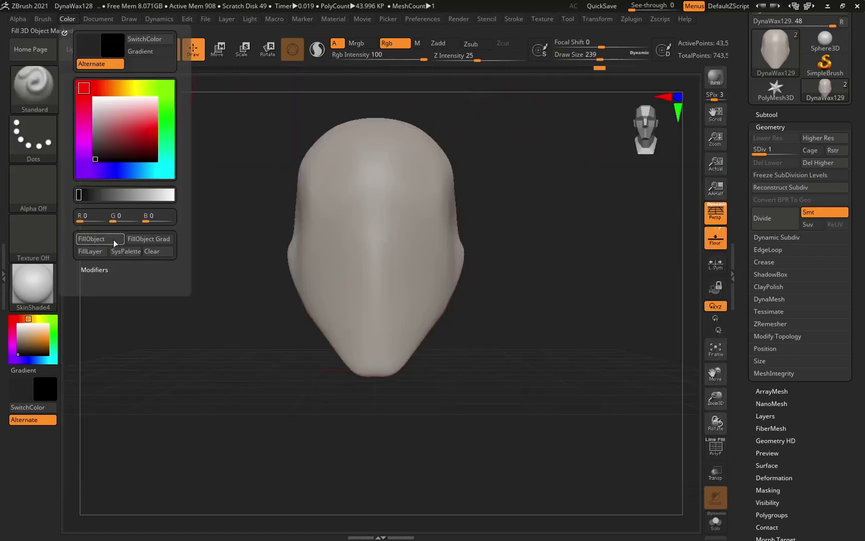
pyautogui.press('space')
pyautogui.moveTo(395, 251); pyautogui.dragTo(395, 250)
pyautogui.keyDown('shift'); pyautogui.moveTo(502, 246); pyautogui.dragTo(495, 248); pyautogui.keyUp('shift')
pyautogui.press('space')
pyautogui.moveTo(388, 252)
pyautogui.mouseDown()
pyautogui.moveTo(381, 252)
pyautogui.moveTo(402, 247)
pyautogui.moveTo(422, 263)
pyautogui.moveTo(411, 252)
pyautogui.moveTo(420, 222)
pyautogui.mouseUp()
pyautogui.hotkey('ctrl', 'z')
pyautogui.hotkey('ctrl', 'z')
pyautogui.moveTo(374, 294); pyautogui.dragTo(385, 297)
# - Pull the nose and central face of the duplicated head into shape with Move Topological, ending at draw size 97
pyautogui.press('b')
pyautogui.press('m')
pyautogui.press('t')
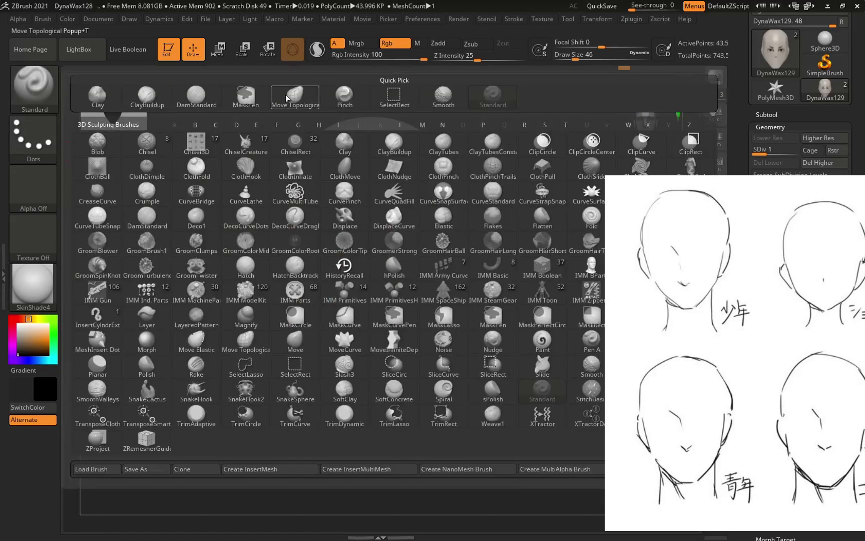
pyautogui.moveTo(506, 280)
pyautogui.mouseDown()
pyautogui.moveTo(393, 288)
pyautogui.moveTo(431, 284)
pyautogui.mouseUp()
pyautogui.press('space')
pyautogui.moveTo(386, 289)
pyautogui.mouseDown()
pyautogui.moveTo(402, 288)
pyautogui.moveTo(400, 281)
pyautogui.mouseUp()
pyautogui.moveTo(401, 282)
pyautogui.mouseDown()
pyautogui.moveTo(389, 285)
pyautogui.moveTo(391, 268)
pyautogui.mouseUp()
pyautogui.press('space')
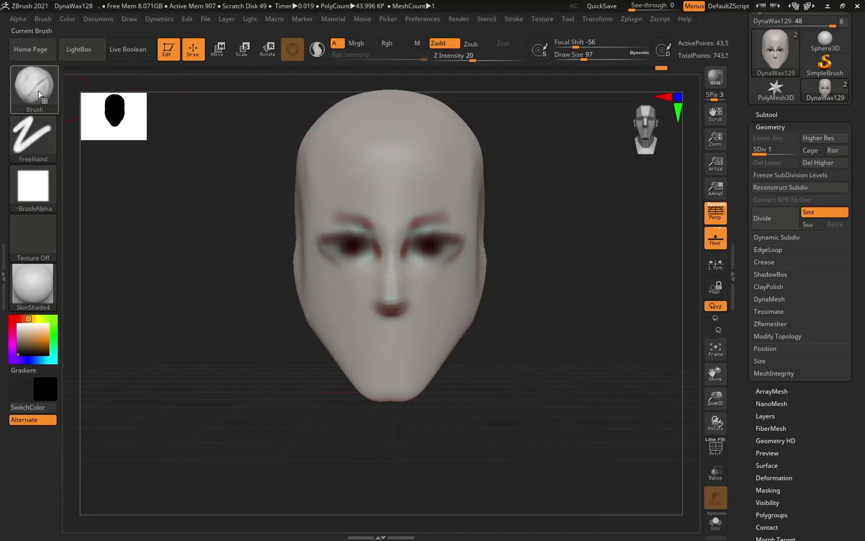
# - Carve the mouth line with the DamStandard brush and raise the head to subdivision level 3
pyautogui.click(40, 95)
pyautogui.press('d')
pyautogui.press('s')
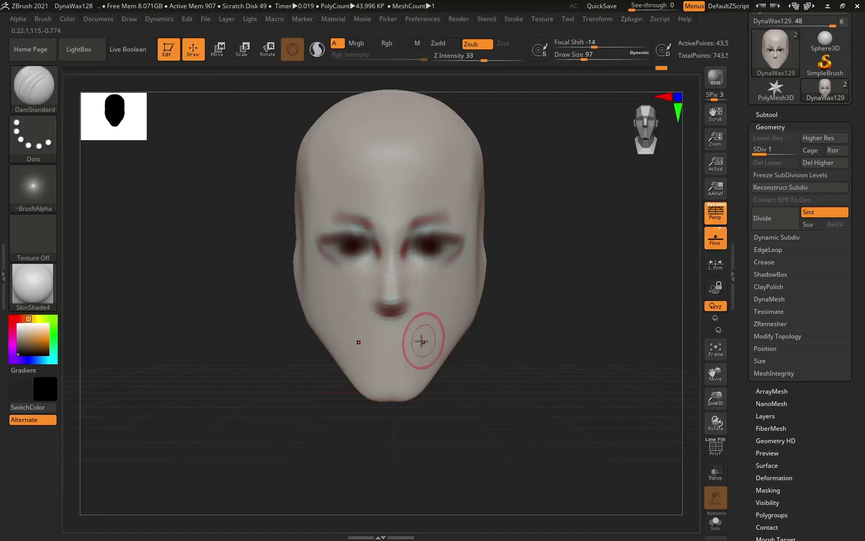
pyautogui.press('d')
pyautogui.press('d')
pyautogui.moveTo(470, 331)
pyautogui.mouseDown()
pyautogui.moveTo(536, 330)
pyautogui.moveTo(445, 329)
pyautogui.mouseUp()
# - Adjust the skull and front profile of the head with Move Topological at draw size 149
pyautogui.press('b')
pyautogui.press('m')
pyautogui.press('t')
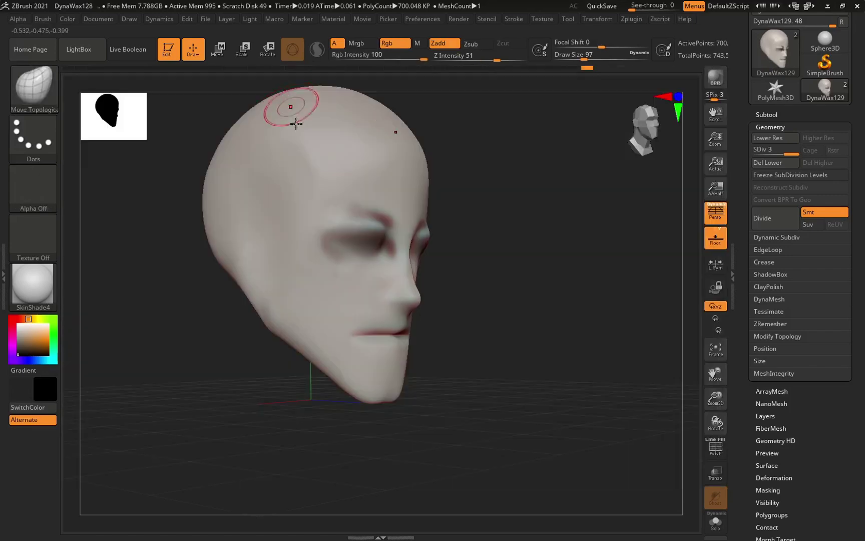
pyautogui.press('space')
pyautogui.moveTo(396, 307)
pyautogui.mouseDown()
pyautogui.moveTo(400, 314)
pyautogui.moveTo(385, 316)
pyautogui.mouseUp()
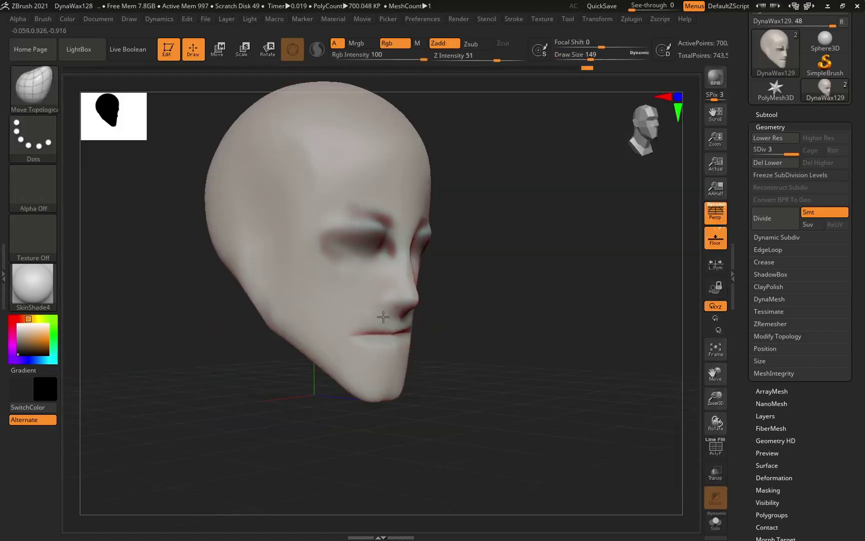
pyautogui.moveTo(454, 326)
pyautogui.mouseDown()
pyautogui.moveTo(400, 330)
pyautogui.moveTo(372, 368)
pyautogui.mouseUp()
# - Shape the lips and chin area and smooth it at draw size 136
pyautogui.press('space')
pyautogui.press('space')
pyautogui.moveTo(389, 326); pyautogui.dragTo(396, 327)
pyautogui.moveTo(353, 372)
pyautogui.mouseDown()
pyautogui.moveTo(381, 350)
pyautogui.moveTo(398, 352)
pyautogui.mouseUp()
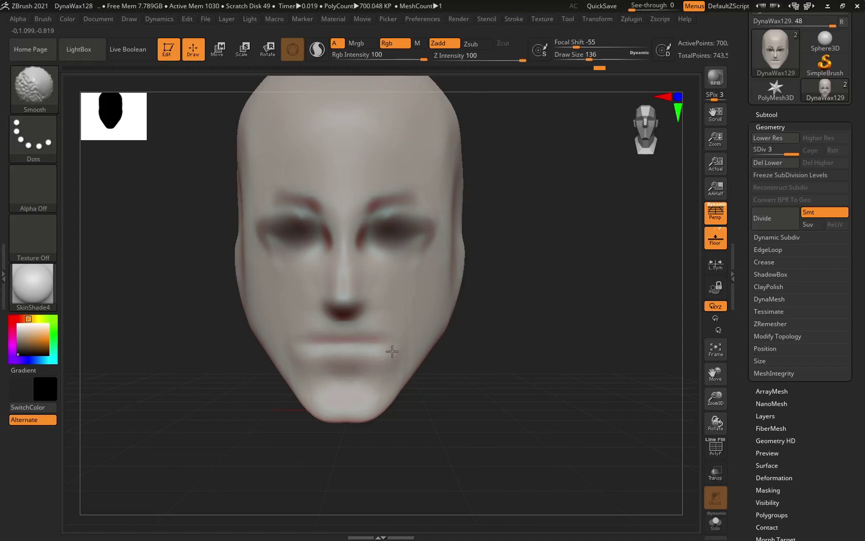
# - Redefine the mouth line with DamStandard and narrow the eyes with Move Topological at draw size 104
pyautogui.press('b')
pyautogui.press('d')
pyautogui.press('s')
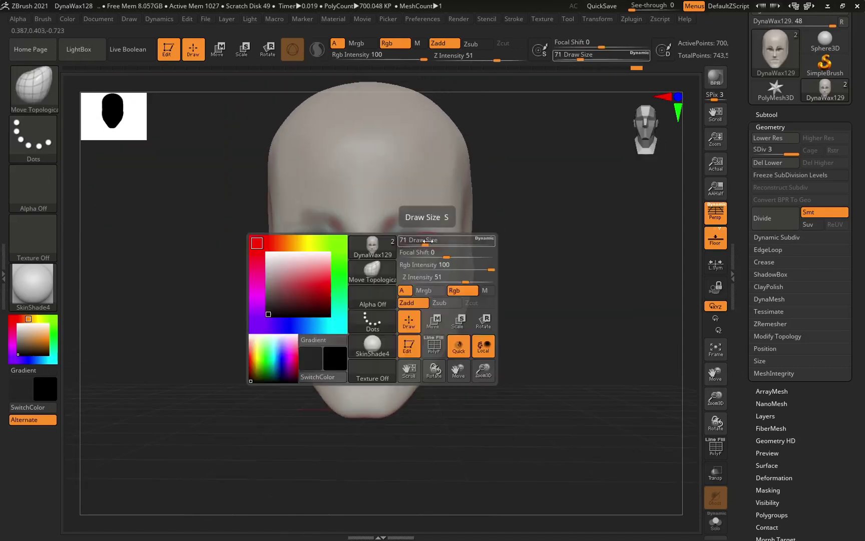
pyautogui.moveTo(281, 247); pyautogui.dragTo(288, 254)
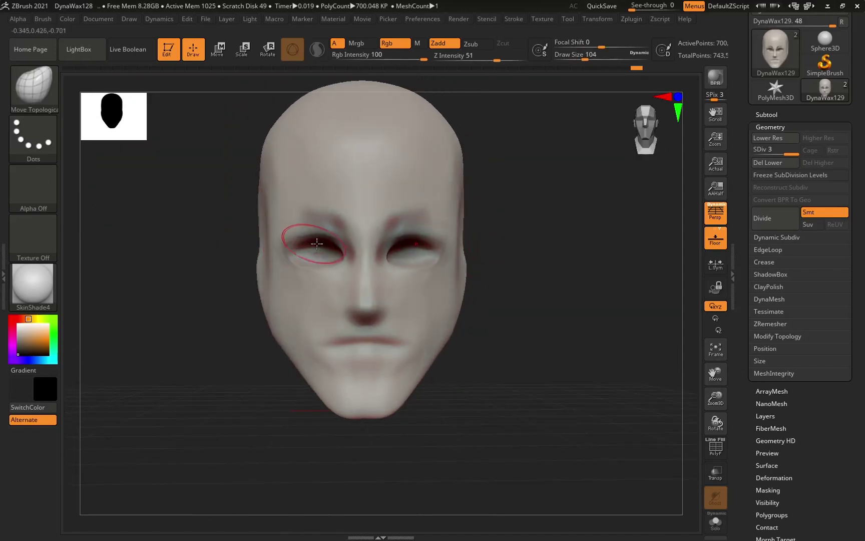
# - Strengthen the eyebrows with the Standard brush and reduce the draw size to 37
pyautogui.click(34, 87)
pyautogui.click(488, 104)
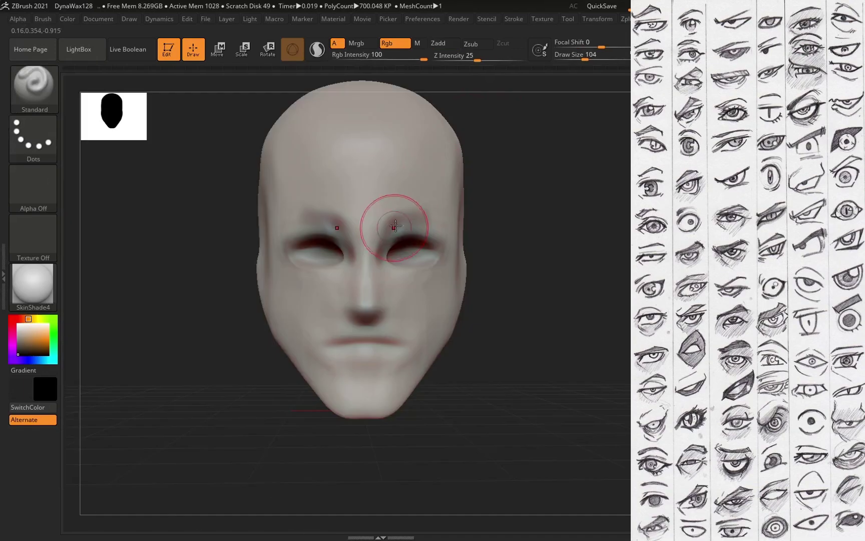
pyautogui.press('space')
# - Carve the upper eyelid creases with the DamStandard brush at draw size 37
pyautogui.click(34, 84)
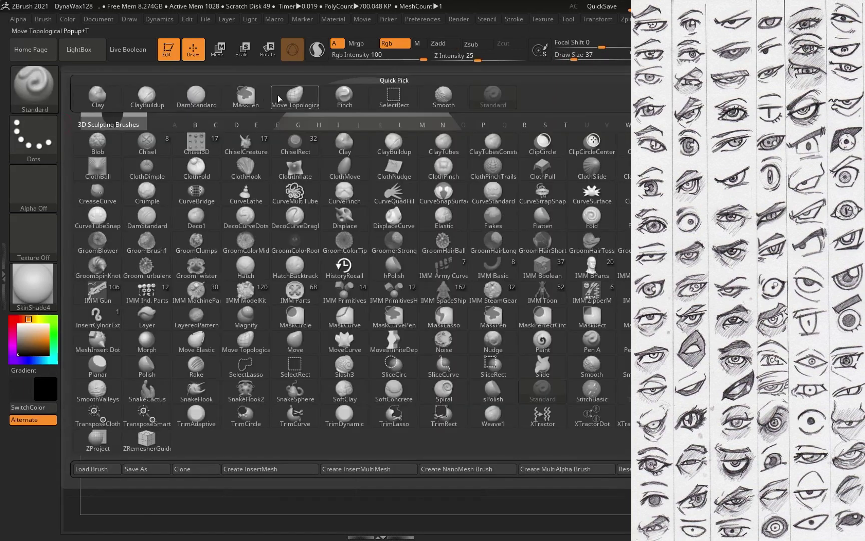
pyautogui.click(205, 102)
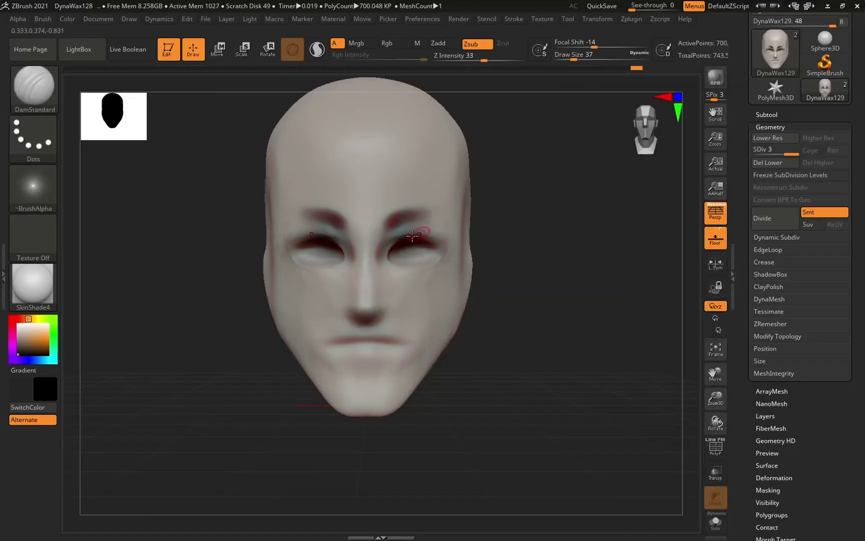
pyautogui.moveTo(391, 240); pyautogui.dragTo(440, 235)
pyautogui.press('space')
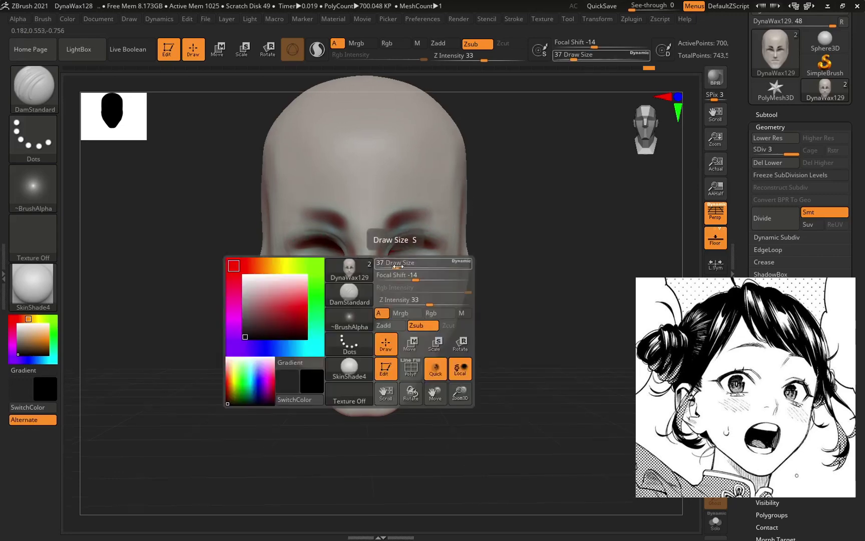
# - Reshape the cheeks and sides of the face with Move Topological at draw size 154
pyautogui.click(34, 84)
pyautogui.click(105, 100)
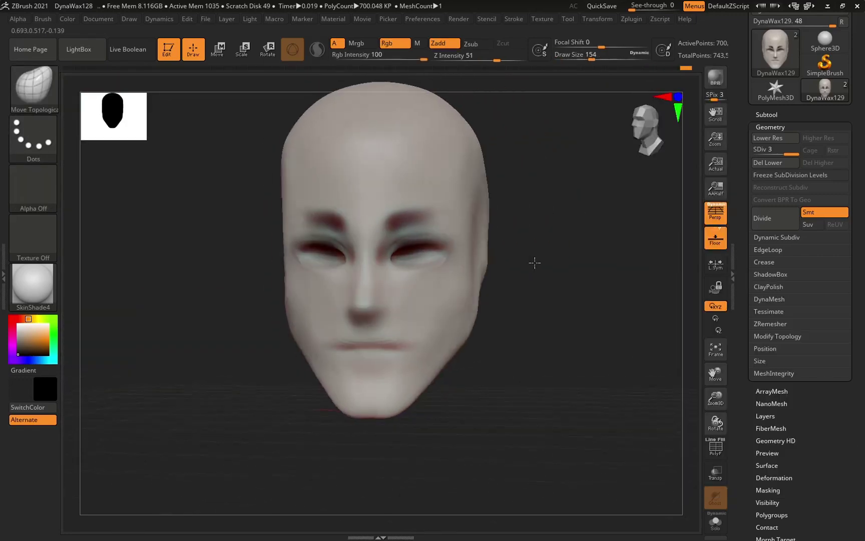
pyautogui.moveTo(533, 261)
pyautogui.mouseDown()
pyautogui.moveTo(549, 315)
pyautogui.moveTo(511, 275)
pyautogui.moveTo(455, 273)
pyautogui.mouseUp()
pyautogui.moveTo(395, 325); pyautogui.dragTo(390, 325)
# - Refine the nose, lip and chin profile from the side with Move Topological at draw size 46
pyautogui.moveTo(396, 325); pyautogui.dragTo(479, 282, button='right')
pyautogui.keyDown('ctrl'); pyautogui.moveTo(420, 305); pyautogui.dragTo(400, 359, button='right'); pyautogui.keyUp('ctrl')
pyautogui.press('space')
pyautogui.moveTo(377, 321); pyautogui.dragTo(359, 332)
pyautogui.press('space')
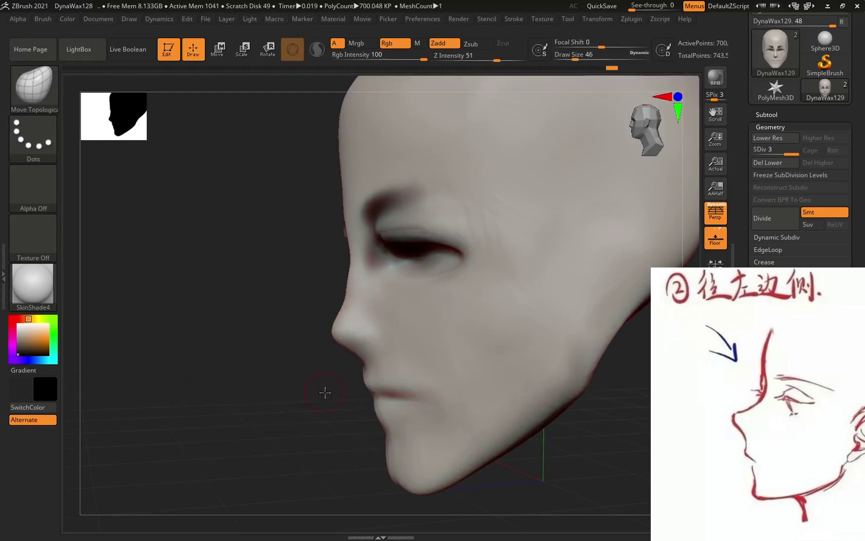
pyautogui.keyDown('shift'); pyautogui.moveTo(324, 390); pyautogui.dragTo(349, 384); pyautogui.keyUp('shift')
# - Shape the nose tip and widen the nostrils with Move Topological at draw sizes 83, 39 and 65
pyautogui.press('space')
pyautogui.moveTo(356, 317); pyautogui.dragTo(363, 317)
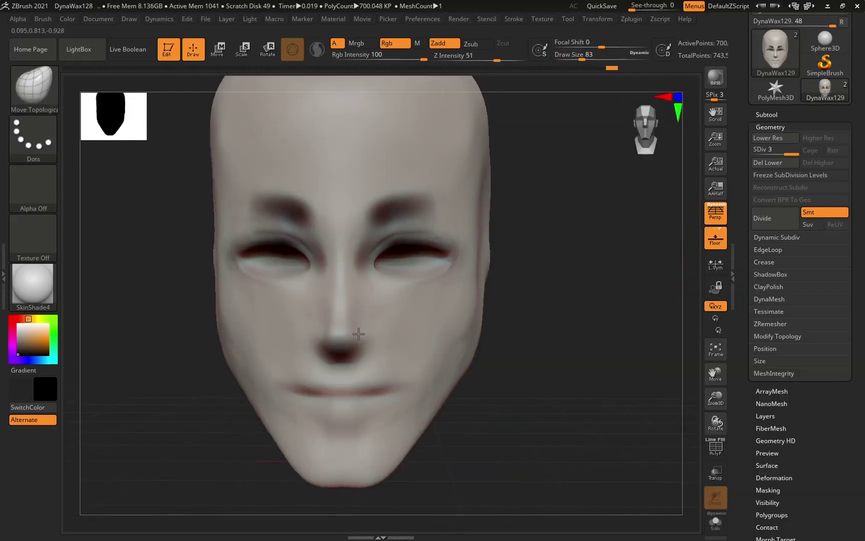
pyautogui.moveTo(515, 324); pyautogui.dragTo(349, 334, button='right')
pyautogui.moveTo(401, 329)
pyautogui.mouseDown(button='right')
pyautogui.moveTo(349, 345)
pyautogui.moveTo(364, 339)
pyautogui.mouseUp(button='right')
pyautogui.press('space')
pyautogui.moveTo(365, 339); pyautogui.dragTo(357, 340)
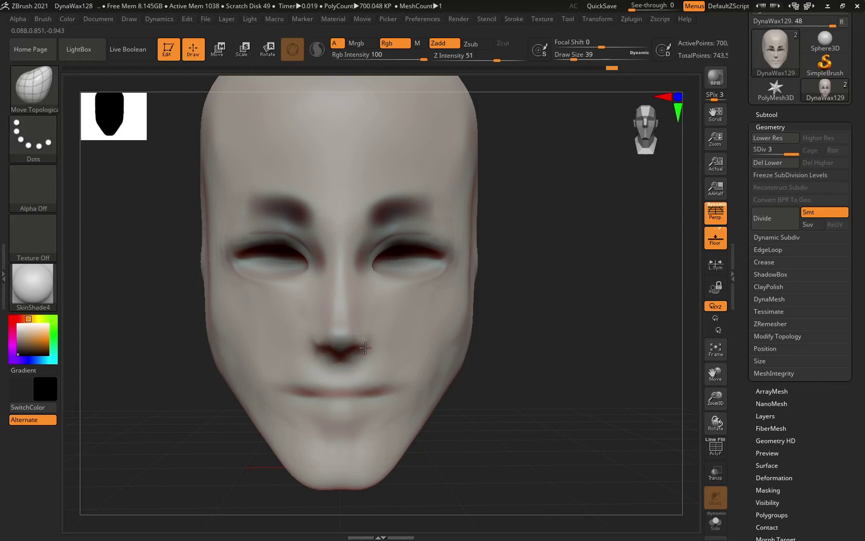
pyautogui.press('space')
pyautogui.moveTo(358, 334); pyautogui.dragTo(362, 326)
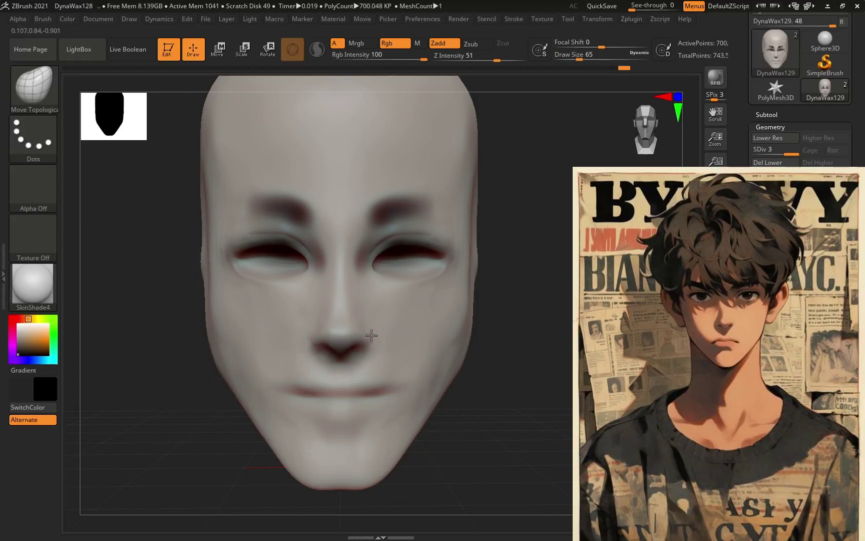
# - Adjust the shape of the eyes and their corners up close with Move Topological
pyautogui.keyDown('ctrl'); pyautogui.moveTo(526, 334); pyautogui.dragTo(400, 278, button='right'); pyautogui.keyUp('ctrl')
pyautogui.press('space')
pyautogui.moveTo(382, 273); pyautogui.dragTo(387, 273)
pyautogui.moveTo(436, 265)
pyautogui.mouseDown(button='right')
pyautogui.moveTo(489, 259)
pyautogui.moveTo(428, 261)
pyautogui.mouseUp(button='right')
pyautogui.keyDown('shift'); pyautogui.moveTo(566, 285); pyautogui.dragTo(429, 297, button='right'); pyautogui.keyUp('shift')
# - Pull the beginnings of the ears out of the sides of the head with Move Topological at draw size 154
pyautogui.moveTo(503, 292)
pyautogui.mouseDown(button='right')
pyautogui.moveTo(453, 279)
pyautogui.moveTo(514, 305)
pyautogui.moveTo(496, 297)
pyautogui.moveTo(465, 314)
pyautogui.mouseUp(button='right')
pyautogui.click(45, 97)
pyautogui.click(244, 93)
pyautogui.press('space')
pyautogui.moveTo(439, 294); pyautogui.dragTo(447, 295)
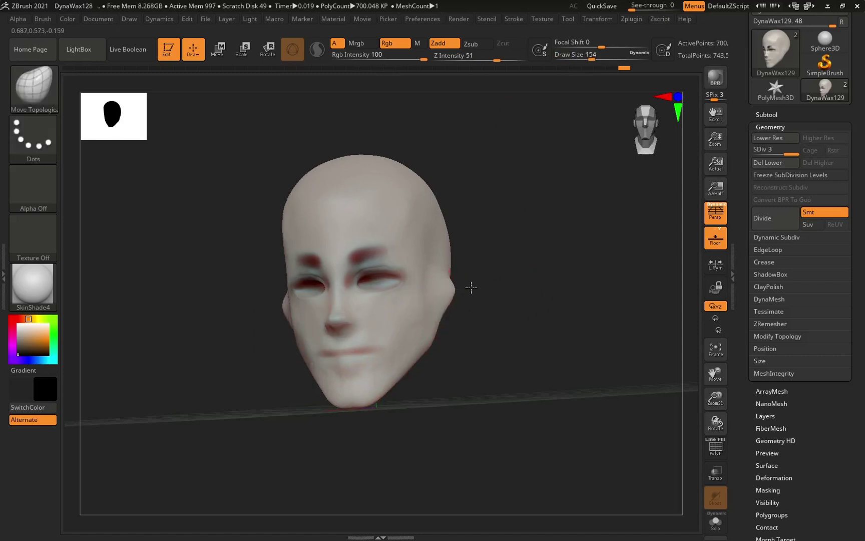
pyautogui.moveTo(480, 311); pyautogui.dragTo(444, 309)
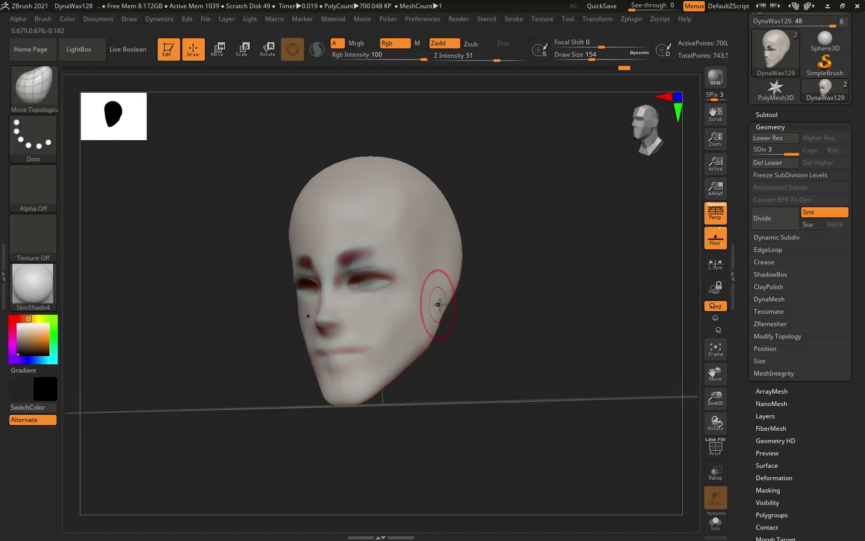
pyautogui.keyDown('shift'); pyautogui.moveTo(468, 266); pyautogui.dragTo(450, 286); pyautogui.keyUp('shift')
# - Enlarge and outline the ears with Move Topological, starting at draw size 182
pyautogui.press('space')
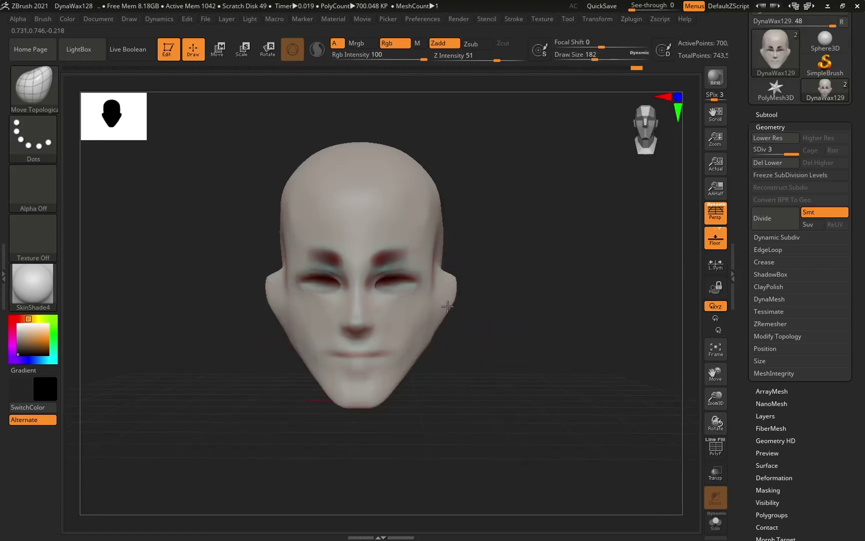
pyautogui.moveTo(483, 283); pyautogui.dragTo(454, 285)
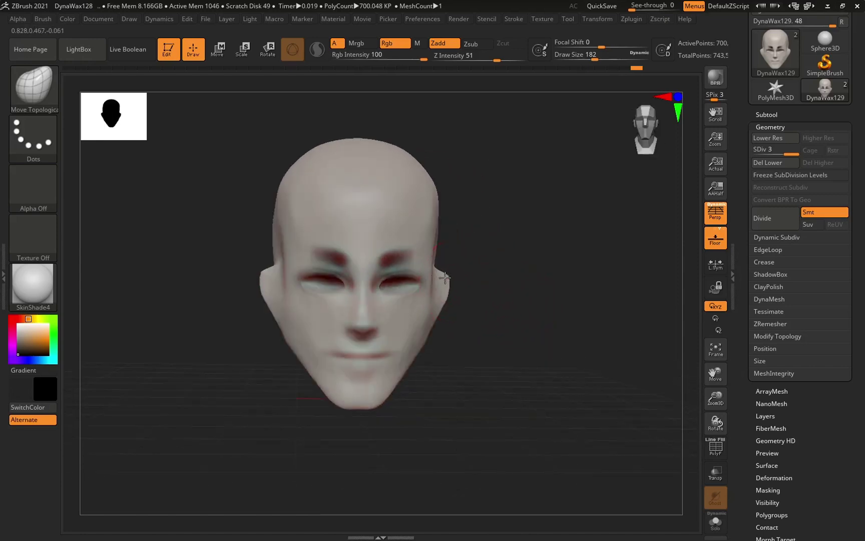
pyautogui.press('space')
pyautogui.moveTo(256, 313); pyautogui.dragTo(271, 314)
pyautogui.moveTo(273, 307)
pyautogui.mouseDown()
pyautogui.moveTo(268, 317)
pyautogui.moveTo(251, 276)
pyautogui.moveTo(264, 356)
pyautogui.moveTo(275, 270)
pyautogui.mouseUp()
pyautogui.press('space')
pyautogui.moveTo(399, 235); pyautogui.dragTo(401, 236)
pyautogui.moveTo(443, 269)
pyautogui.mouseDown()
pyautogui.moveTo(453, 236)
pyautogui.moveTo(458, 243)
pyautogui.moveTo(472, 231)
pyautogui.mouseUp()
# - Reshape the crown and back of the skull with Move Topological at draw size 393 and smooth the surface
pyautogui.press('space')
pyautogui.press('space')
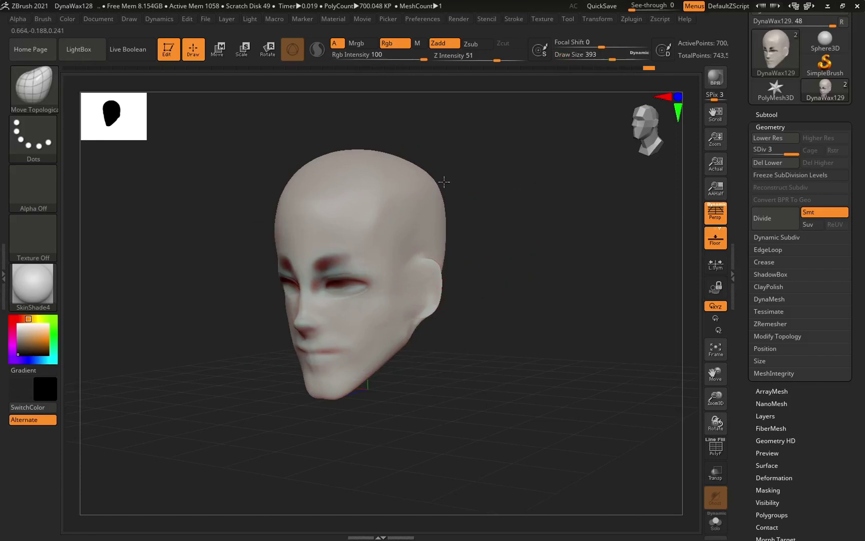
pyautogui.moveTo(470, 198); pyautogui.dragTo(433, 185)
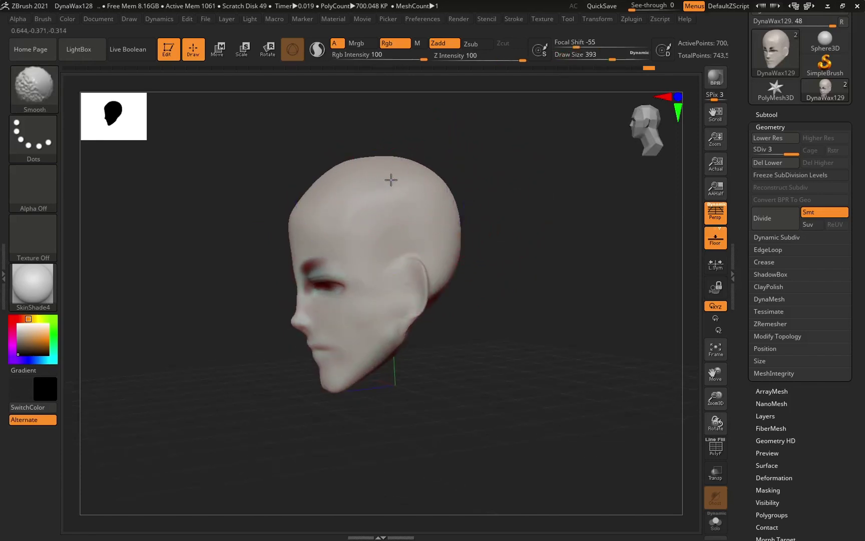
pyautogui.moveTo(291, 221); pyautogui.dragTo(299, 227)
pyautogui.moveTo(267, 271); pyautogui.dragTo(320, 268)
# - Refine the forehead and top of the skull at draw size 358, smoothing the transitions
pyautogui.press('space')
pyautogui.moveTo(317, 211)
pyautogui.mouseDown()
pyautogui.moveTo(354, 206)
pyautogui.moveTo(345, 210)
pyautogui.mouseUp()
pyautogui.moveTo(413, 241)
pyautogui.keyDown('alt'); pyautogui.mouseDown()
pyautogui.moveTo(479, 231)
pyautogui.moveTo(386, 189)
pyautogui.mouseUp(); pyautogui.keyUp('alt')
pyautogui.press('shift')
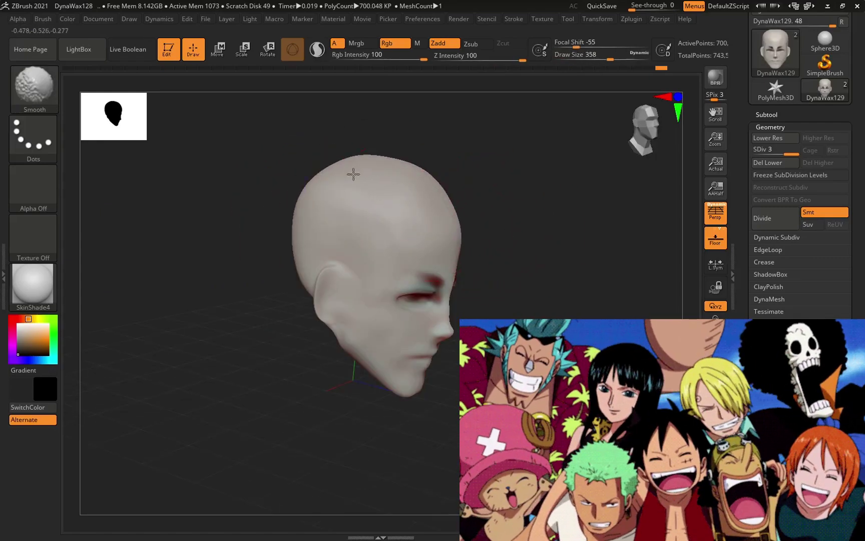
pyautogui.moveTo(348, 197)
pyautogui.keyDown('shift'); pyautogui.mouseDown(button='right')
pyautogui.moveTo(489, 246)
pyautogui.moveTo(406, 219)
pyautogui.mouseUp(button='right'); pyautogui.keyUp('shift')
# - Adjust and smooth the jaw and chin of the head with a smaller Move Topological brush
pyautogui.press('space')
pyautogui.moveTo(368, 245); pyautogui.dragTo(348, 245)
pyautogui.keyDown('ctrl'); pyautogui.moveTo(351, 300); pyautogui.dragTo(377, 378, button='right'); pyautogui.keyUp('ctrl')
pyautogui.moveTo(365, 388); pyautogui.dragTo(346, 399)
pyautogui.press('shift')
# - Sharpen the mouth line with the DamStandard brush at draw size 49
pyautogui.press('space')
pyautogui.moveTo(353, 320); pyautogui.dragTo(345, 320)
pyautogui.click(52, 105)
pyautogui.press('d')
pyautogui.press('s')
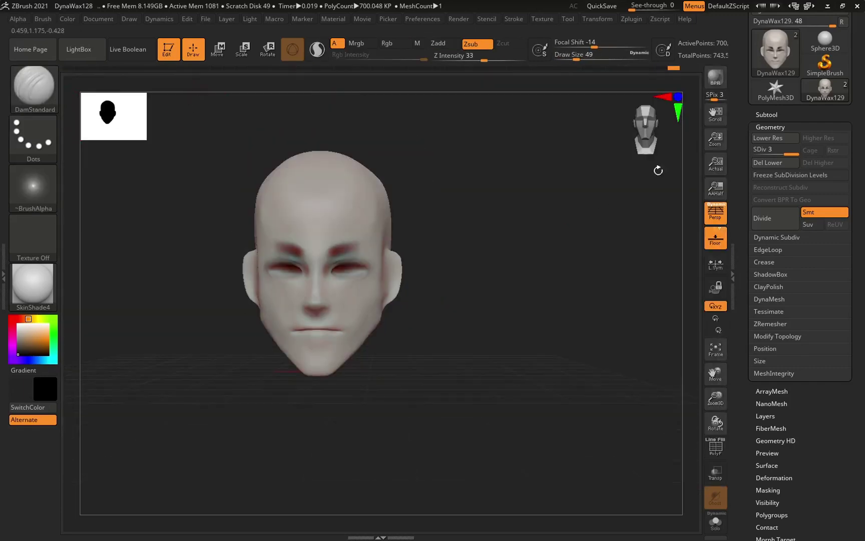
# - Select the original DynaWax128 head subtool and move it down and sideways so it stands beside the reworked head
pyautogui.click(763, 114)
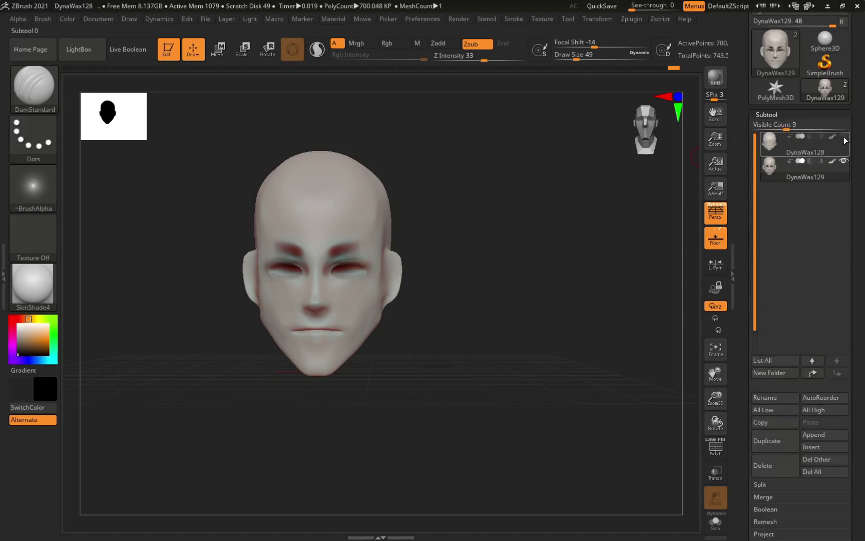
pyautogui.click(827, 148)
pyautogui.press('w')
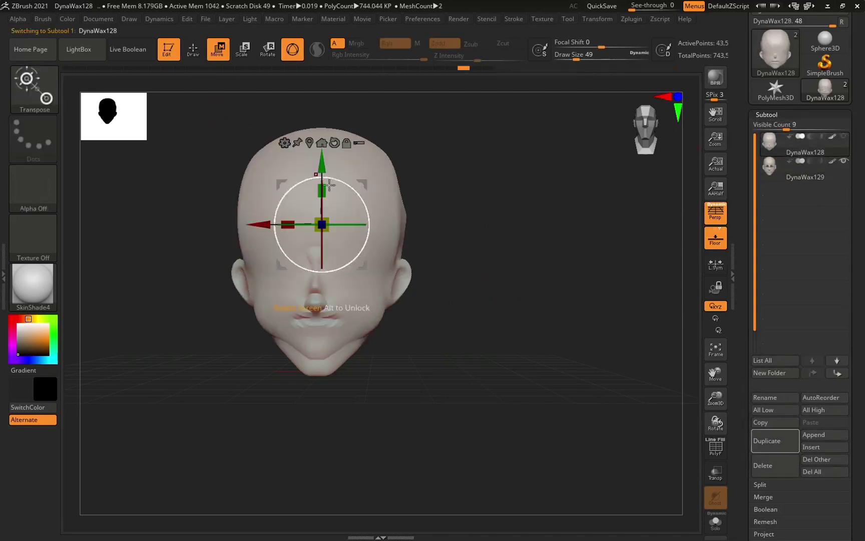
pyautogui.moveTo(324, 171)
pyautogui.mouseDown()
pyautogui.moveTo(325, 203)
pyautogui.moveTo(325, 188)
pyautogui.mouseUp()
pyautogui.moveTo(258, 239); pyautogui.dragTo(431, 236)
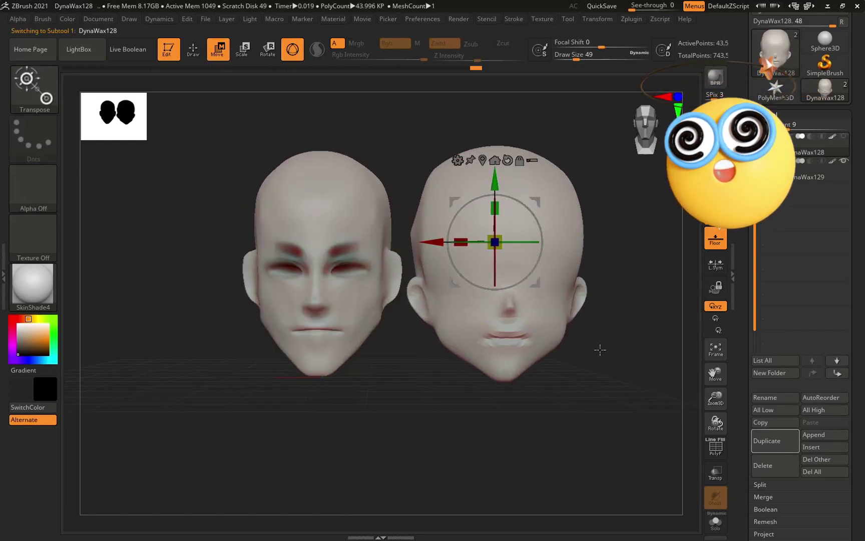
pyautogui.keyDown('alt'); pyautogui.moveTo(605, 334); pyautogui.dragTo(582, 336); pyautogui.keyUp('alt')
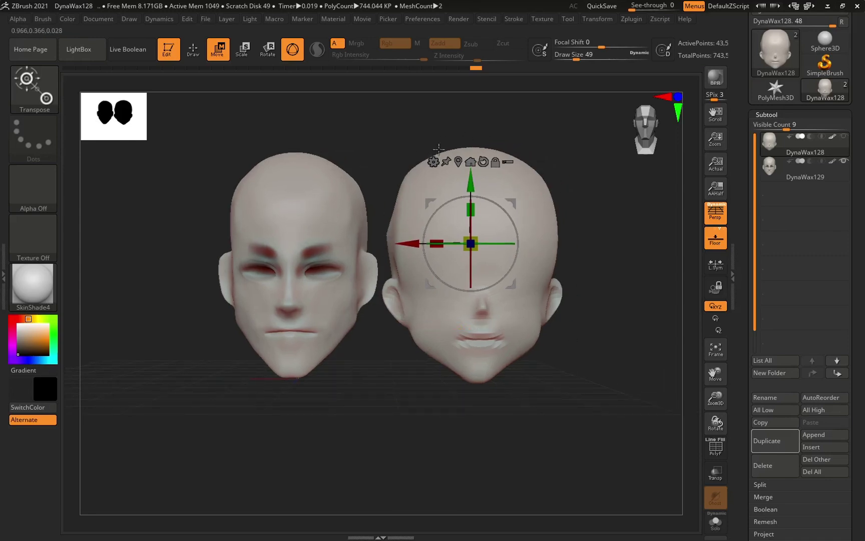
# - Paint a large eye with a dark pupil and a line to the side of the DynaWax128 head, using the Standard brush at draw size 49
pyautogui.moveTo(610, 215)
pyautogui.mouseDown()
pyautogui.moveTo(586, 214)
pyautogui.moveTo(593, 215)
pyautogui.mouseUp()
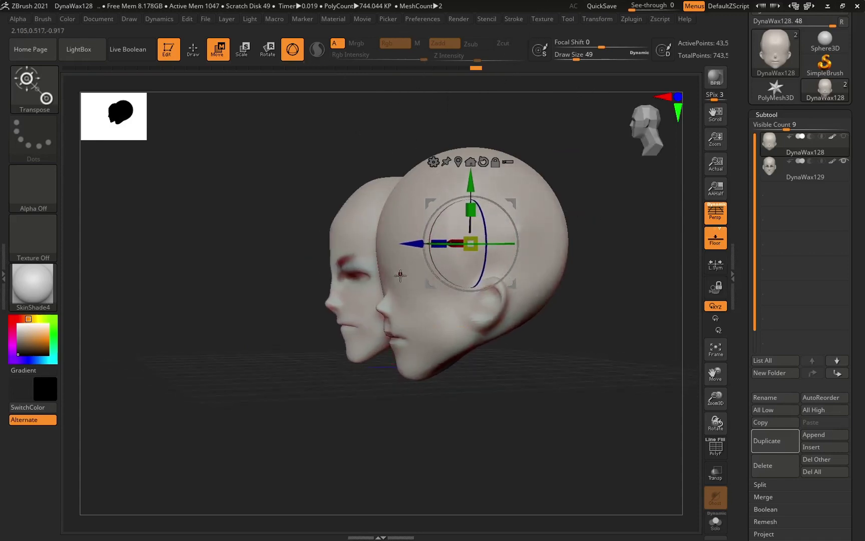
pyautogui.keyDown('ctrl'); pyautogui.moveTo(383, 295); pyautogui.dragTo(400, 352, button='right'); pyautogui.keyUp('ctrl')
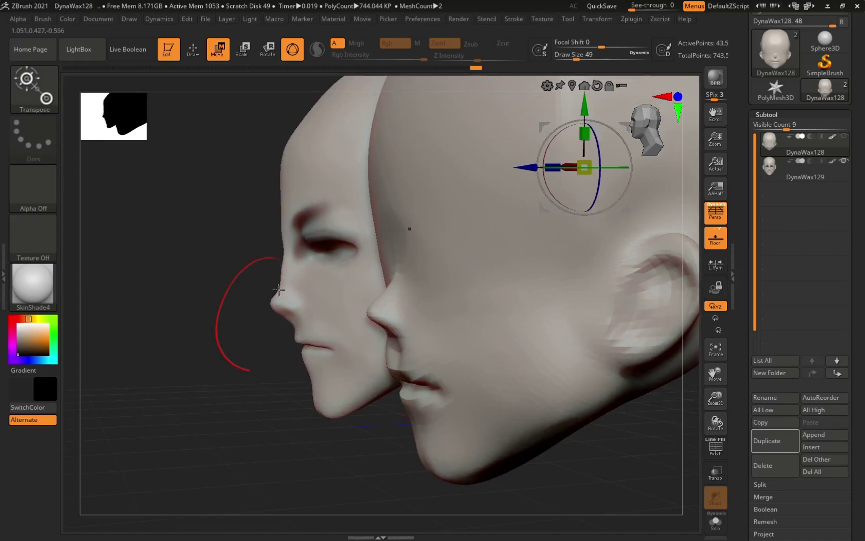
pyautogui.moveTo(285, 296); pyautogui.dragTo(487, 318)
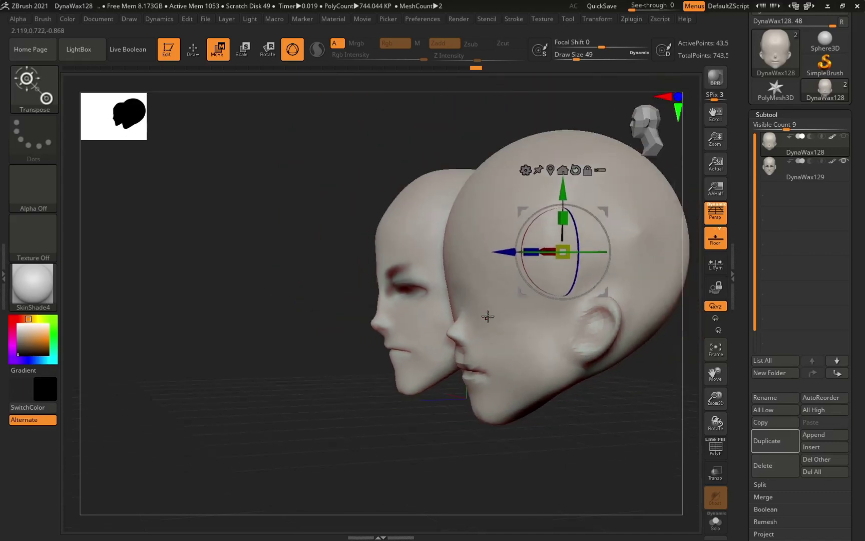
pyautogui.click(193, 50)
pyautogui.click(33, 87)
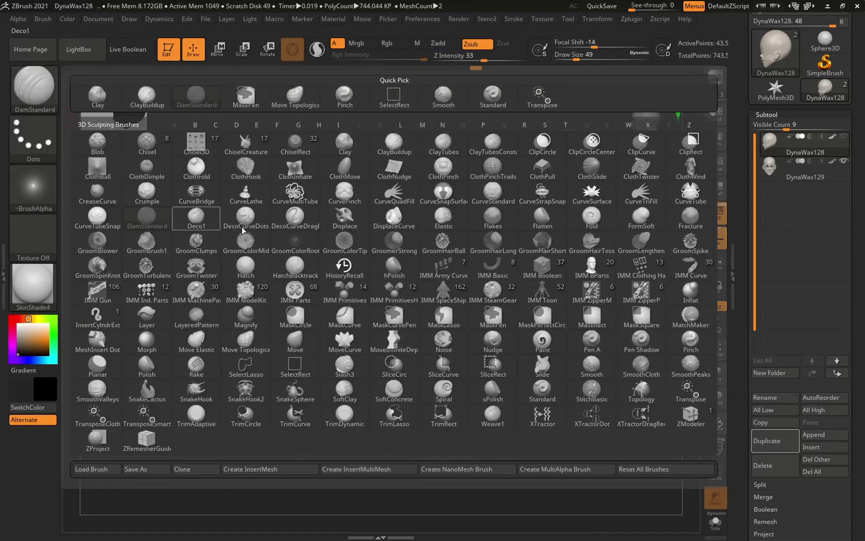
pyautogui.click(492, 95)
pyautogui.moveTo(304, 363)
pyautogui.mouseDown()
pyautogui.moveTo(564, 297)
pyautogui.moveTo(514, 307)
pyautogui.moveTo(537, 331)
pyautogui.mouseUp()
pyautogui.moveTo(539, 287)
pyautogui.mouseDown()
pyautogui.moveTo(544, 315)
pyautogui.moveTo(554, 300)
pyautogui.moveTo(550, 312)
pyautogui.mouseUp()
pyautogui.moveTo(521, 411)
pyautogui.mouseDown()
pyautogui.moveTo(469, 400)
pyautogui.moveTo(460, 344)
pyautogui.mouseUp()
pyautogui.moveTo(543, 277); pyautogui.dragTo(435, 283)
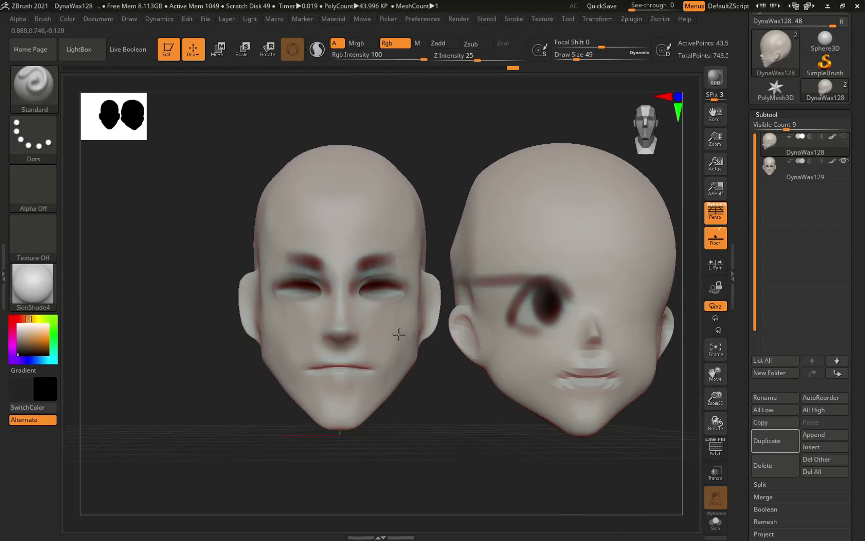
pyautogui.keyDown('alt'); pyautogui.moveTo(479, 405); pyautogui.dragTo(437, 407); pyautogui.keyUp('alt')
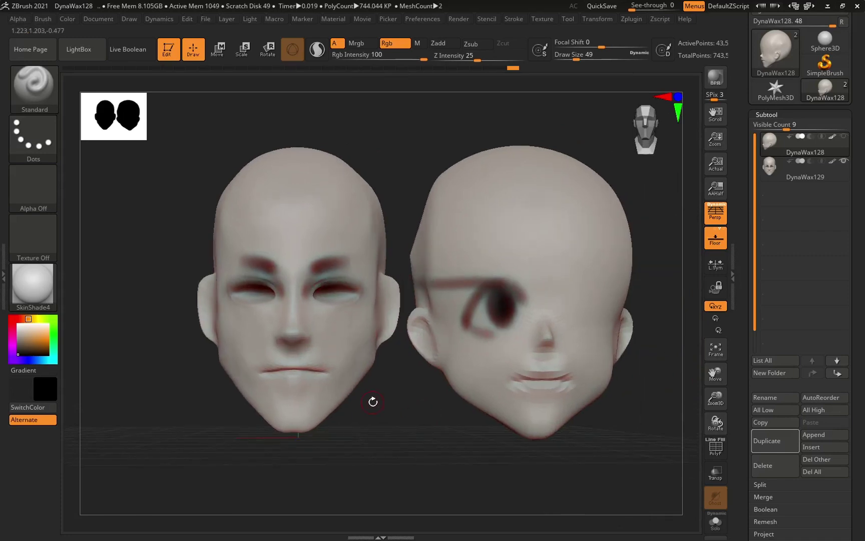
# - Undo the line painted beside the eye of the DynaWax128 head
pyautogui.hotkey('ctrl', 'z')
pyautogui.keyDown('alt'); pyautogui.moveTo(489, 432); pyautogui.dragTo(484, 411); pyautogui.keyUp('alt')
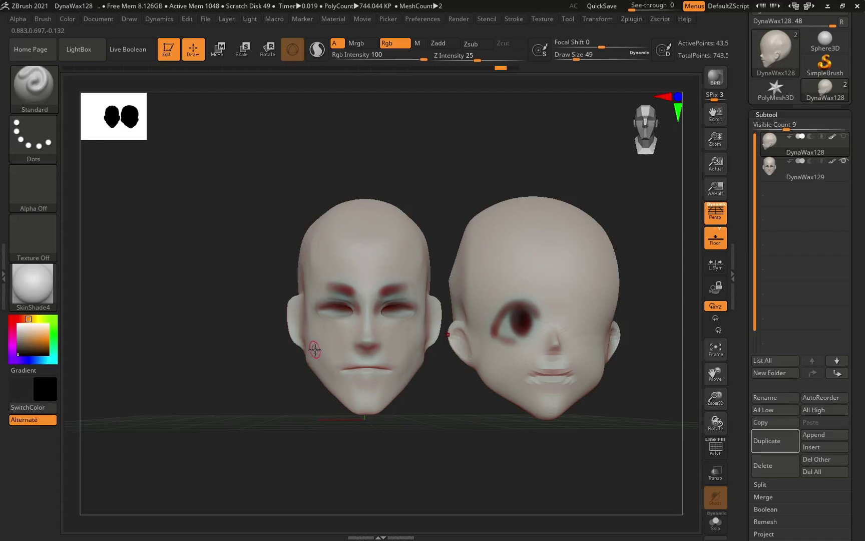
pyautogui.moveTo(527, 440); pyautogui.dragTo(551, 440)
pyautogui.keyDown('alt'); pyautogui.moveTo(618, 392); pyautogui.dragTo(525, 397); pyautogui.keyUp('alt')
# - Try painting a horizontal line at eye level and a line down the forehead of the DynaWax128 head
pyautogui.moveTo(395, 304); pyautogui.dragTo(526, 307)
pyautogui.moveTo(453, 200)
pyautogui.mouseDown()
pyautogui.moveTo(457, 303)
pyautogui.moveTo(443, 210)
pyautogui.moveTo(440, 270)
pyautogui.moveTo(485, 278)
pyautogui.mouseUp()
pyautogui.hotkey('ctrl', 'z')
pyautogui.hotkey('ctrl', 'z')
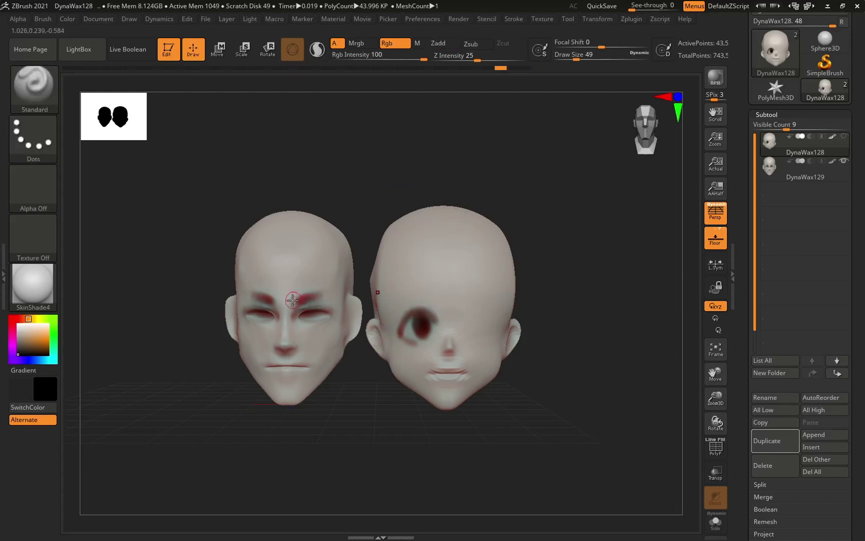
# - Try painting horizontal guide lines across the brow and nose of the DynaWax129 head
pyautogui.click(768, 169)
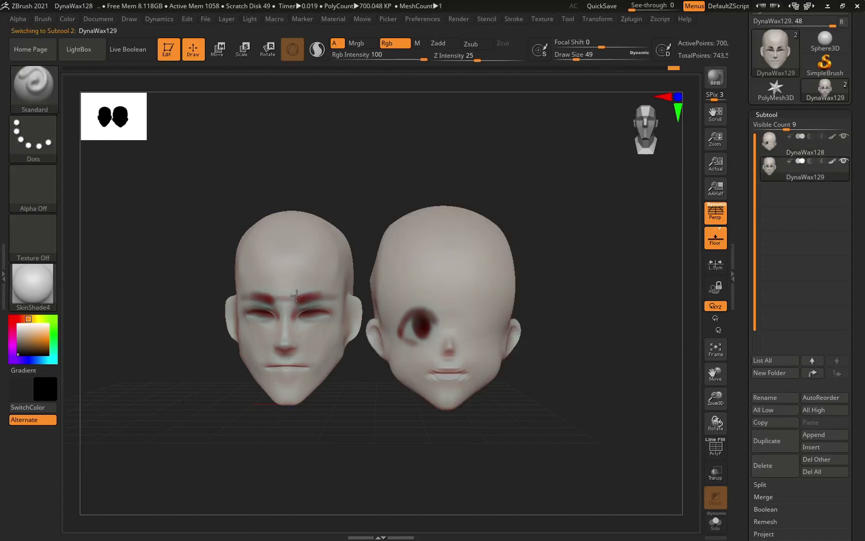
pyautogui.moveTo(284, 340); pyautogui.dragTo(350, 341)
pyautogui.hotkey('ctrl', 'z')
pyautogui.hotkey('ctrl', 'z')
# - Darken the upper lash line of the painted eye on the DynaWax128 head, using the Standard brush at draw size 31
pyautogui.press('space')
pyautogui.click(438, 321)
pyautogui.moveTo(525, 321); pyautogui.dragTo(601, 265)
pyautogui.press('Up')
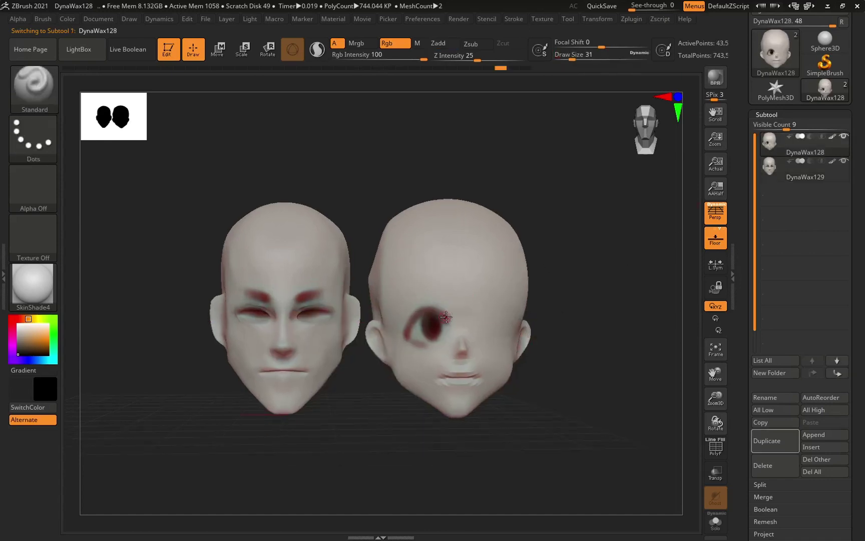
pyautogui.moveTo(416, 322); pyautogui.dragTo(437, 319)
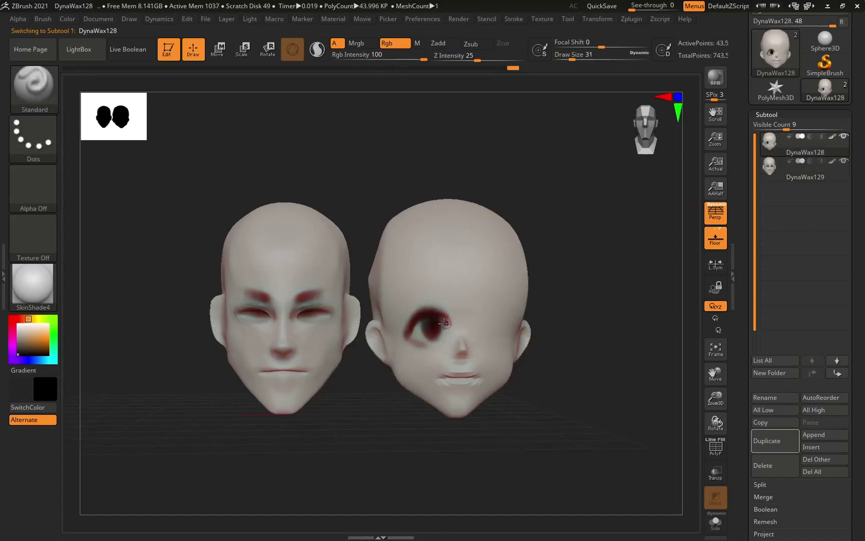
# - Try reshaping the eyes of the DynaWax129 head with the Move Topological brush at draw size 149
pyautogui.click(766, 160)
pyautogui.click(34, 84)
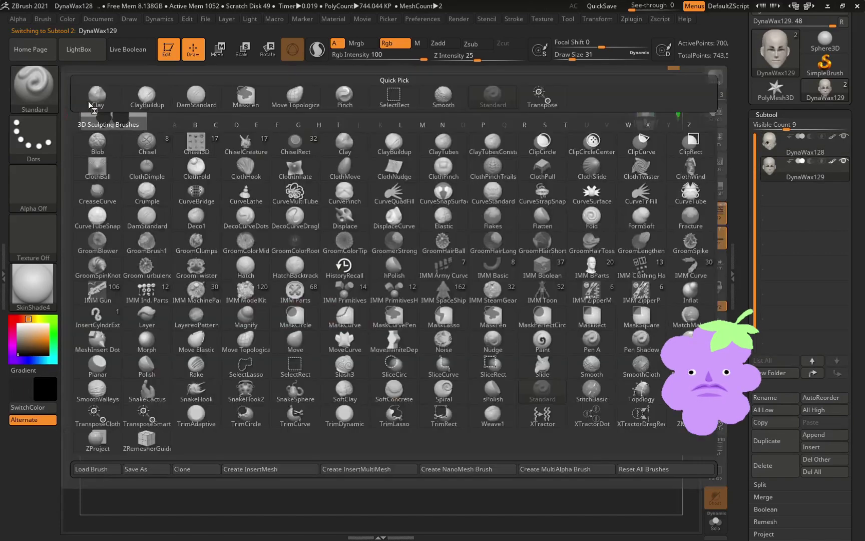
pyautogui.click(304, 101)
pyautogui.press('space')
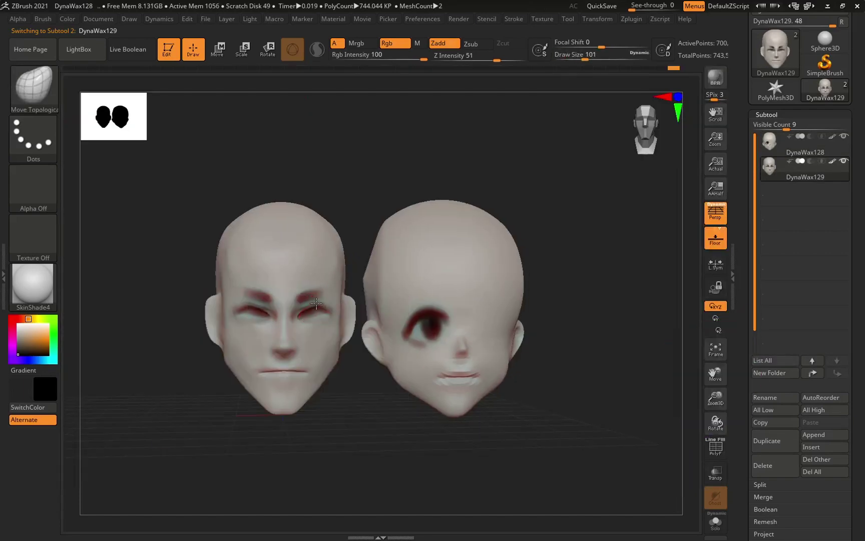
pyautogui.press('space')
pyautogui.moveTo(314, 310); pyautogui.dragTo(321, 310)
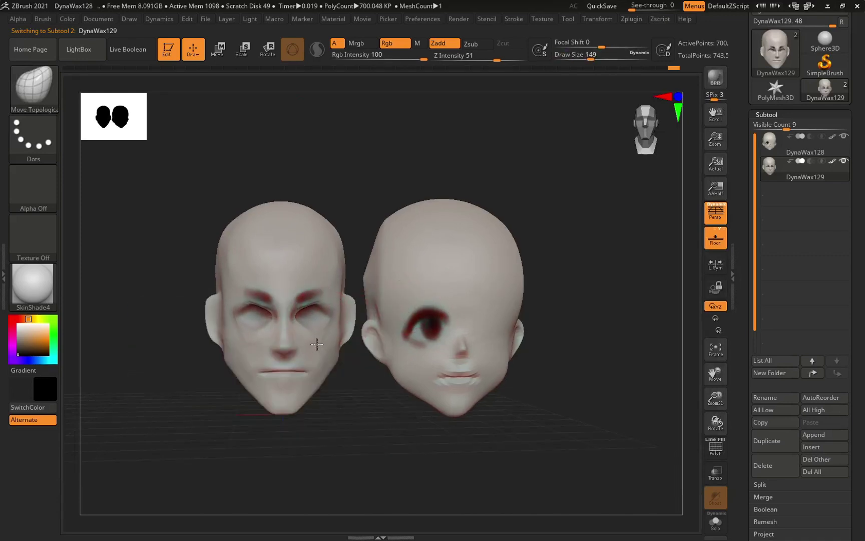
pyautogui.press('ctrl')
pyautogui.press('ctrl')
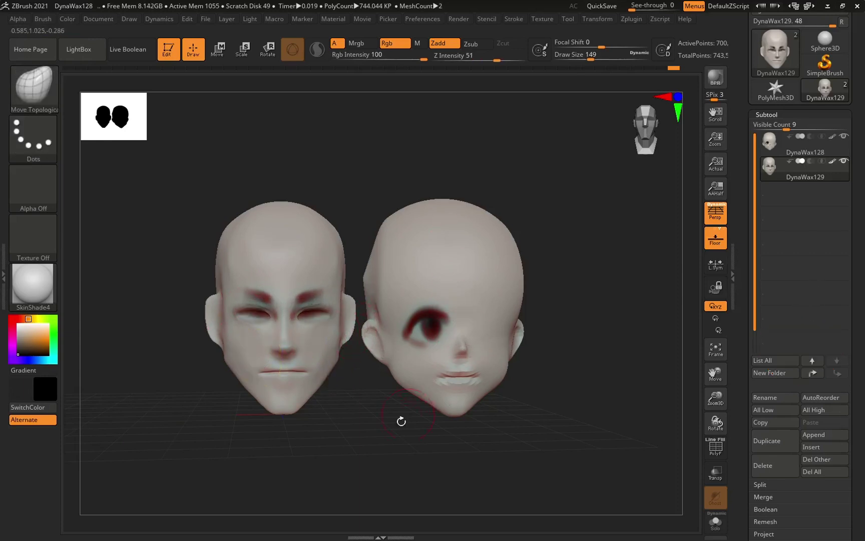
# - Examine the eyes and proportions of both heads from the front, at an angle, close up and from farther away
pyautogui.keyDown('shift'); pyautogui.moveTo(415, 405); pyautogui.dragTo(399, 415); pyautogui.keyUp('shift')
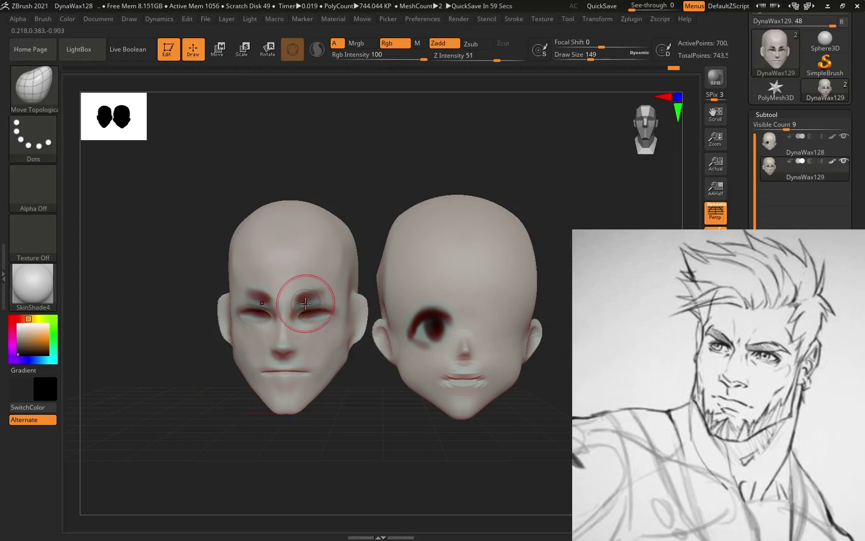
pyautogui.moveTo(584, 287)
pyautogui.keyDown('alt'); pyautogui.mouseDown()
pyautogui.moveTo(561, 277)
pyautogui.moveTo(505, 300)
pyautogui.moveTo(518, 320)
pyautogui.mouseUp(); pyautogui.keyUp('alt')
pyautogui.press('space')
pyautogui.moveTo(463, 294); pyautogui.dragTo(449, 294)
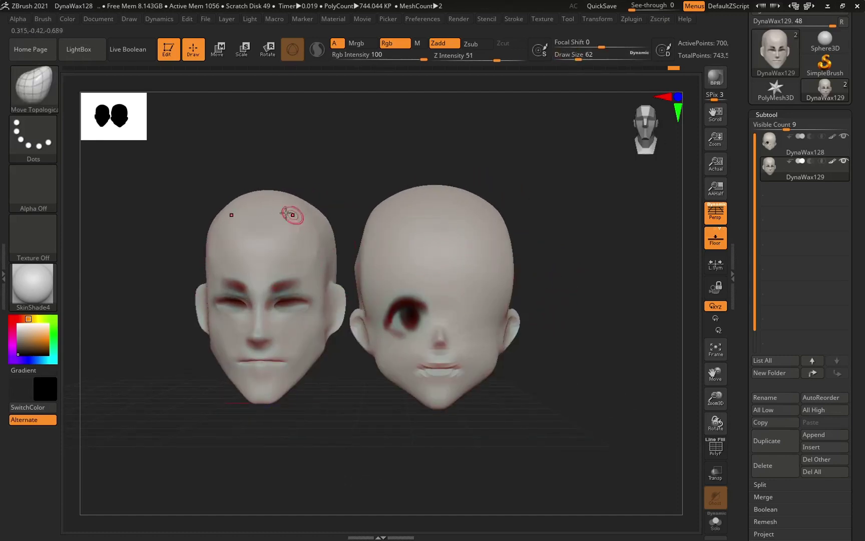
pyautogui.moveTo(292, 324)
pyautogui.keyDown('ctrl'); pyautogui.mouseDown(button='right')
pyautogui.moveTo(325, 395)
pyautogui.moveTo(432, 394)
pyautogui.mouseUp(button='right'); pyautogui.keyUp('ctrl')
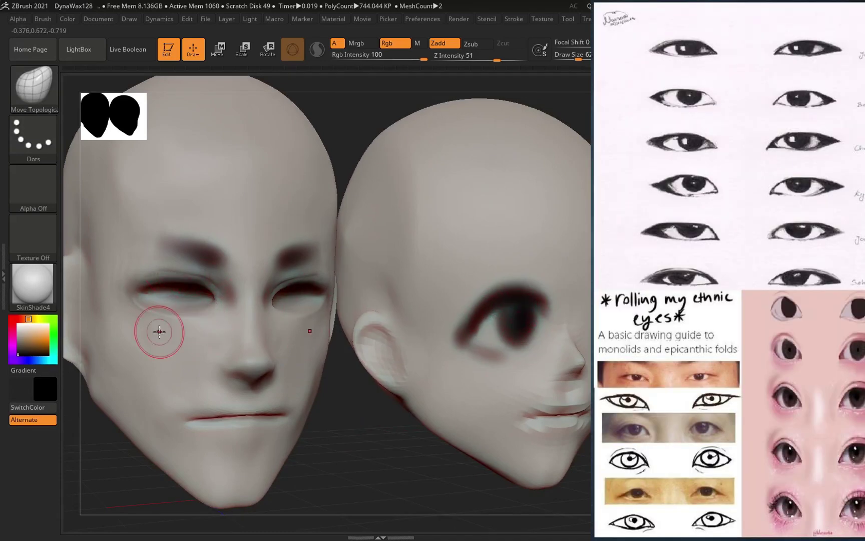
pyautogui.press('f')
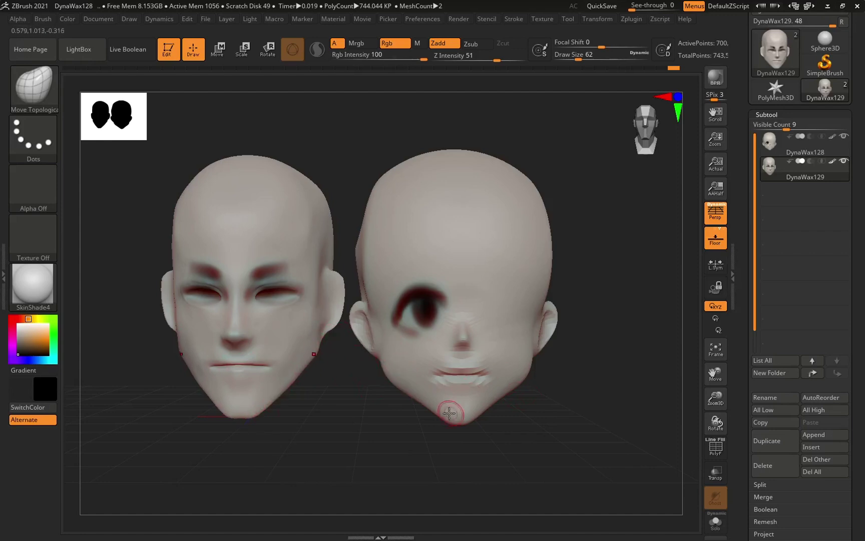
pyautogui.moveTo(601, 374); pyautogui.dragTo(512, 366)
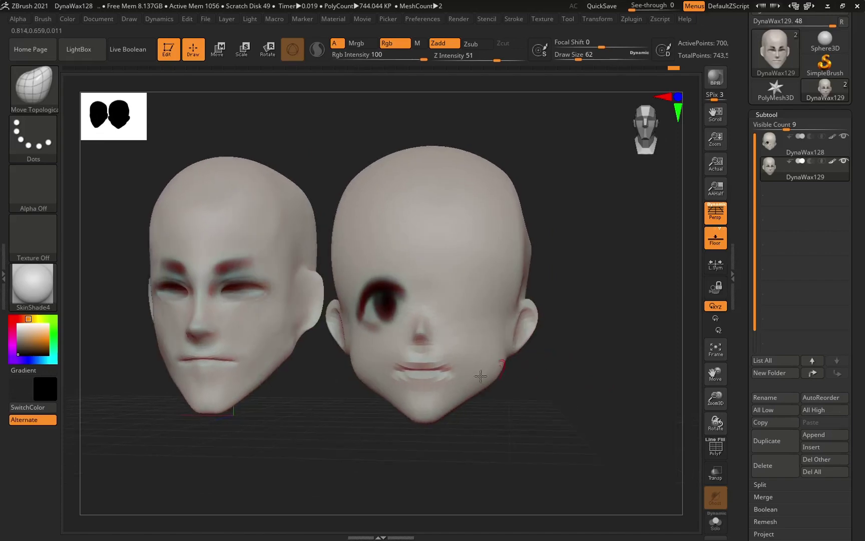
pyautogui.click(33, 86)
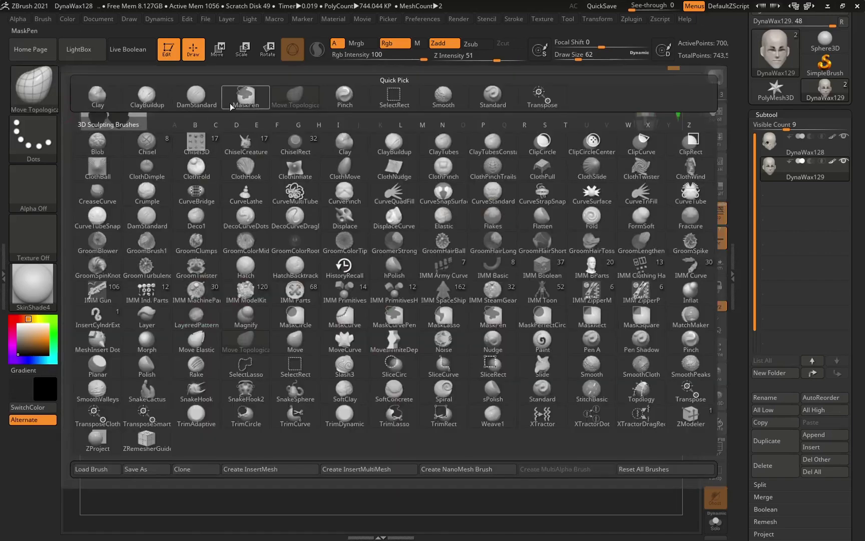
pyautogui.press('Escape')
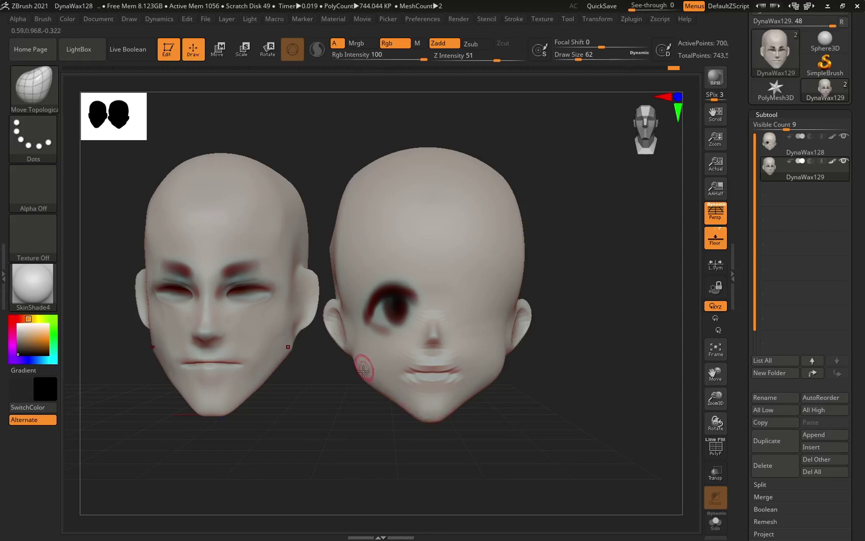
pyautogui.moveTo(373, 442); pyautogui.dragTo(395, 441)
pyautogui.keyDown('alt'); pyautogui.moveTo(346, 426); pyautogui.dragTo(324, 392); pyautogui.keyUp('alt')
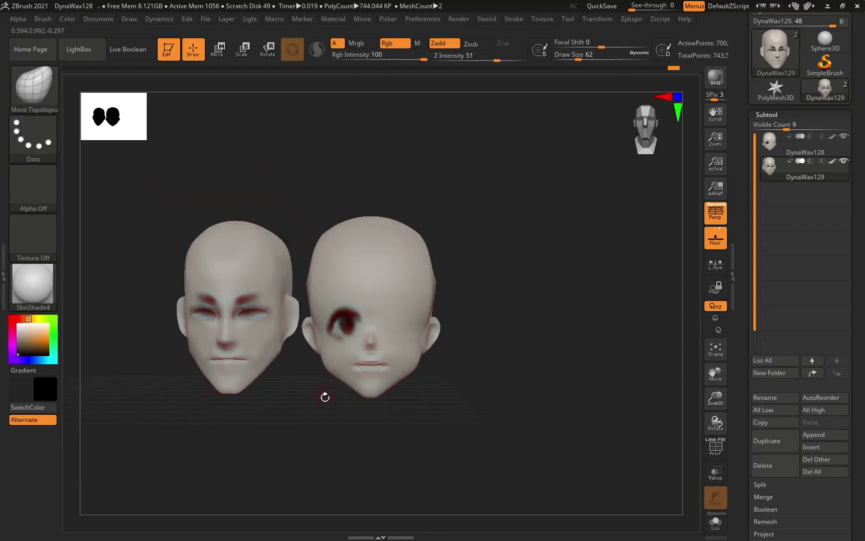
pyautogui.moveTo(485, 363); pyautogui.dragTo(505, 362)
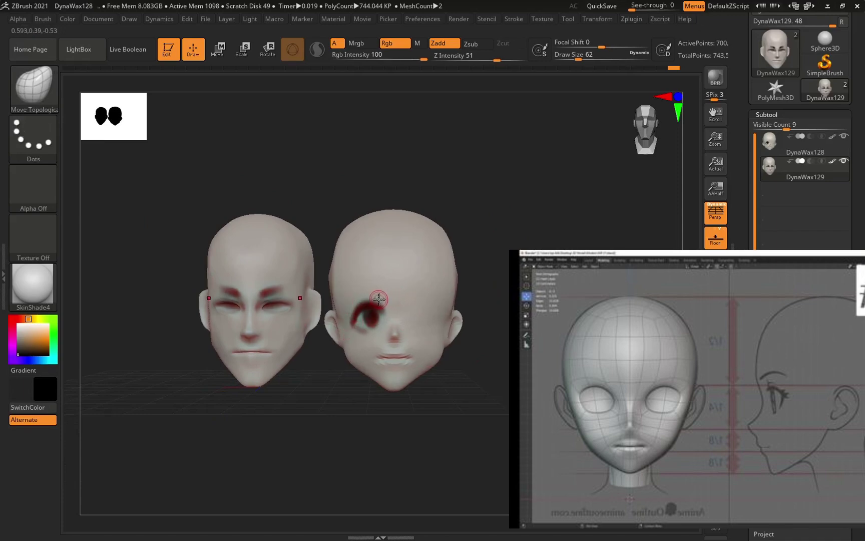
# - Reshape the skull of the DynaWax128 head from the side with the Move Topological brush at draw size 207, and reduce the draw size to 136
pyautogui.click(761, 150)
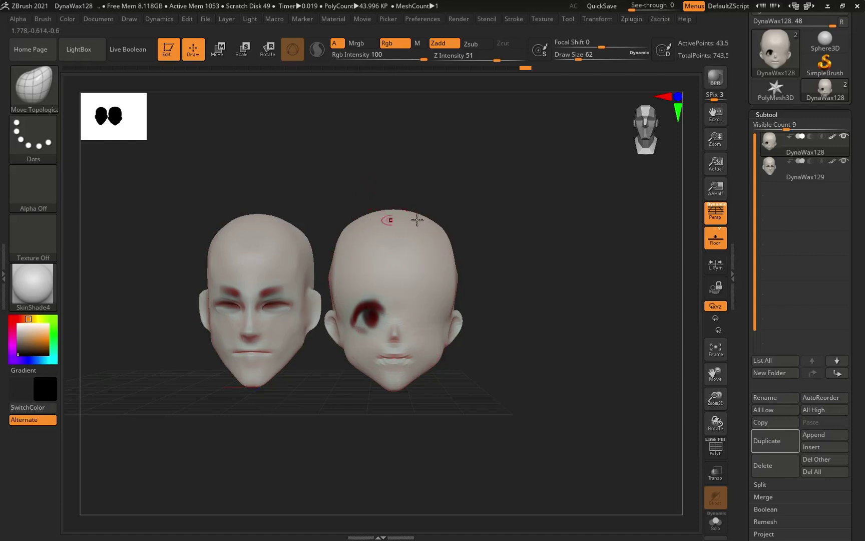
pyautogui.moveTo(550, 212)
pyautogui.mouseDown()
pyautogui.moveTo(435, 220)
pyautogui.moveTo(437, 238)
pyautogui.mouseUp()
pyautogui.press('space')
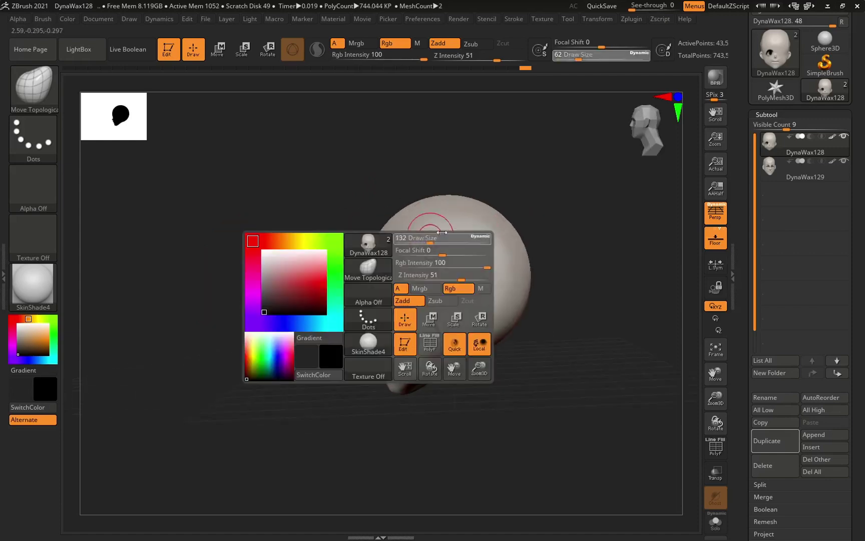
pyautogui.moveTo(353, 245); pyautogui.dragTo(448, 264)
pyautogui.keyDown('shift'); pyautogui.moveTo(538, 250); pyautogui.dragTo(504, 332); pyautogui.keyUp('shift')
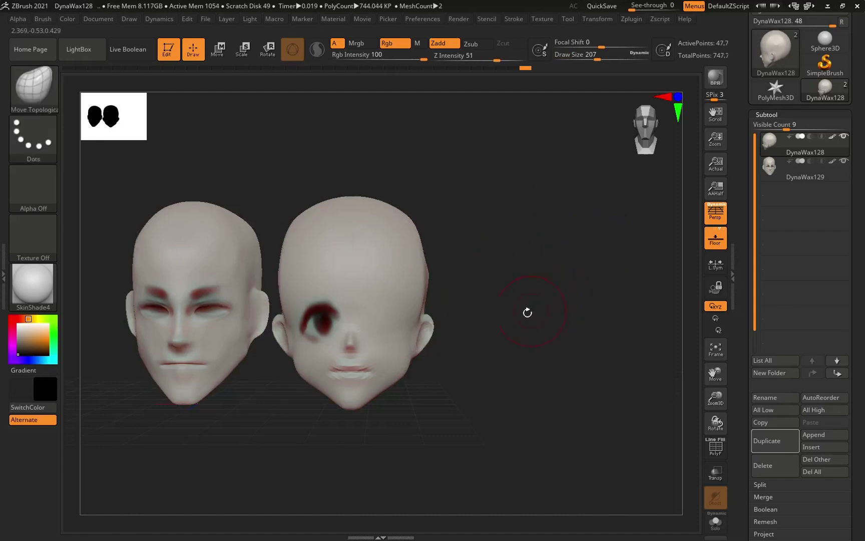
pyautogui.keyDown('alt'); pyautogui.moveTo(496, 321); pyautogui.dragTo(567, 283, button='right'); pyautogui.keyUp('alt')
pyautogui.keyDown('ctrl'); pyautogui.moveTo(455, 299); pyautogui.dragTo(395, 342, button='right'); pyautogui.keyUp('ctrl')
pyautogui.press('space')
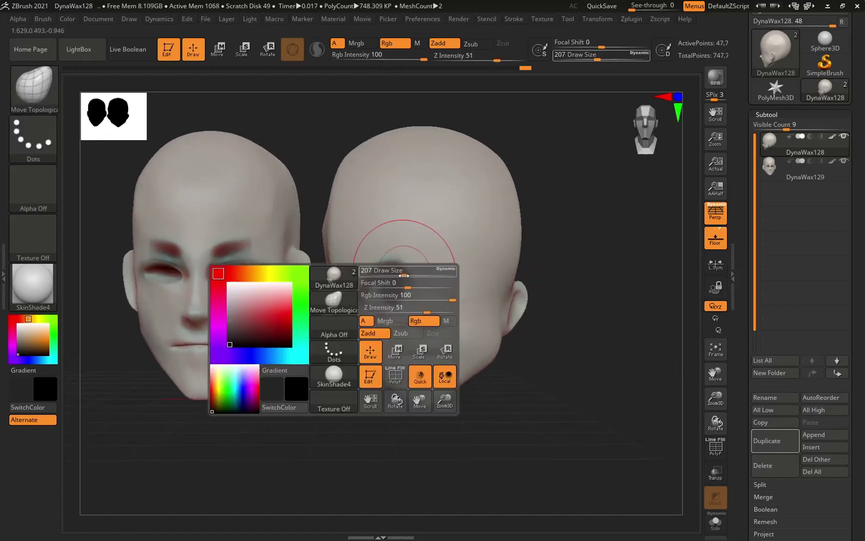
pyautogui.moveTo(403, 271); pyautogui.dragTo(397, 270)
# - Compare the eyes and face shapes of the two heads from the front and in three-quarter views
pyautogui.keyDown('ctrl'); pyautogui.moveTo(355, 362); pyautogui.dragTo(323, 380, button='right'); pyautogui.keyUp('ctrl')
pyautogui.keyDown('alt'); pyautogui.moveTo(526, 358); pyautogui.dragTo(549, 348, button='right'); pyautogui.keyUp('alt')
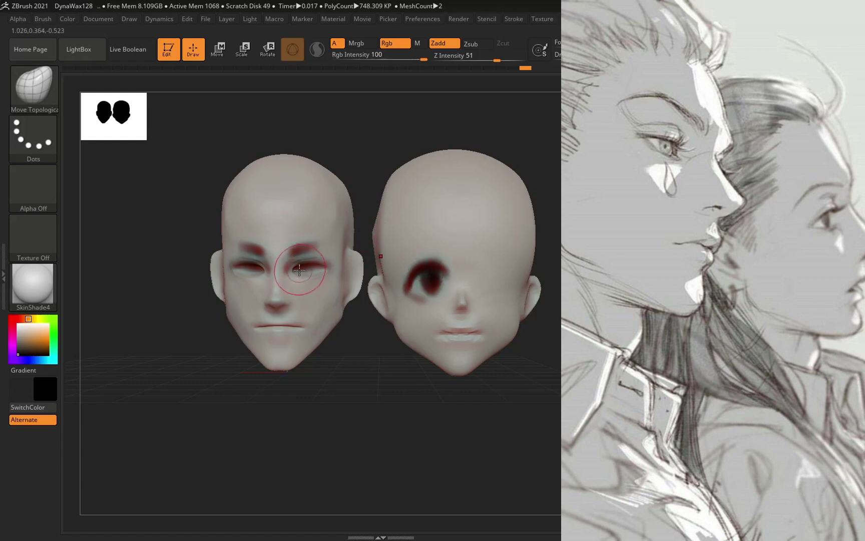
pyautogui.moveTo(168, 356); pyautogui.dragTo(211, 364)
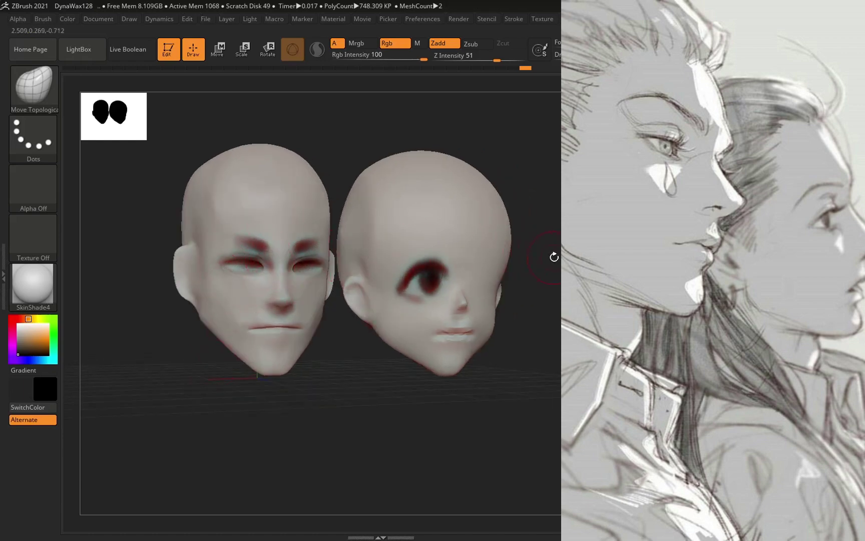
pyautogui.moveTo(553, 257); pyautogui.dragTo(534, 257)
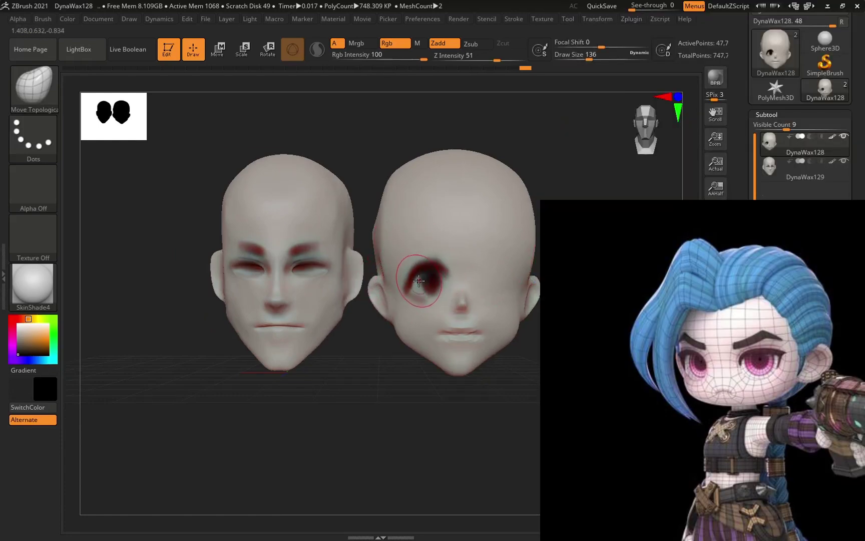
pyautogui.moveTo(560, 257); pyautogui.dragTo(490, 258)
pyautogui.keyDown('shift'); pyautogui.moveTo(444, 296); pyautogui.dragTo(458, 303, button='right'); pyautogui.keyUp('shift')
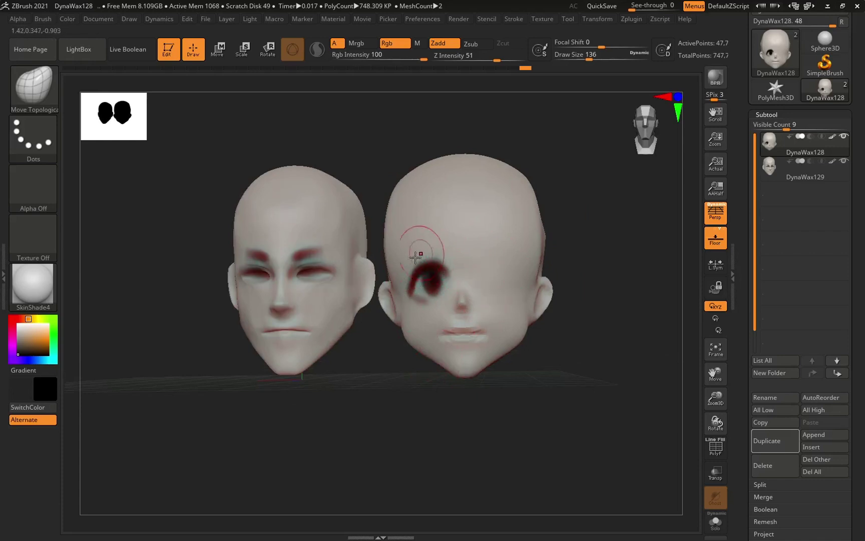
pyautogui.moveTo(551, 263); pyautogui.dragTo(559, 273)
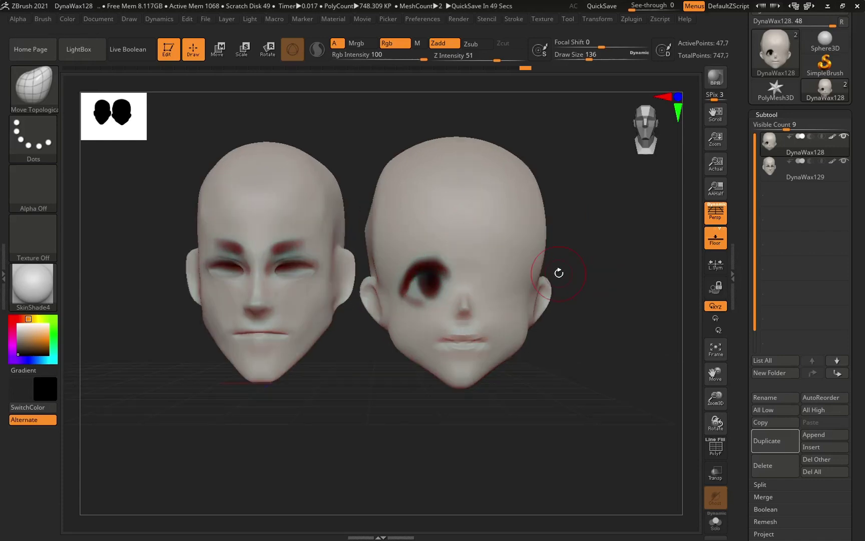